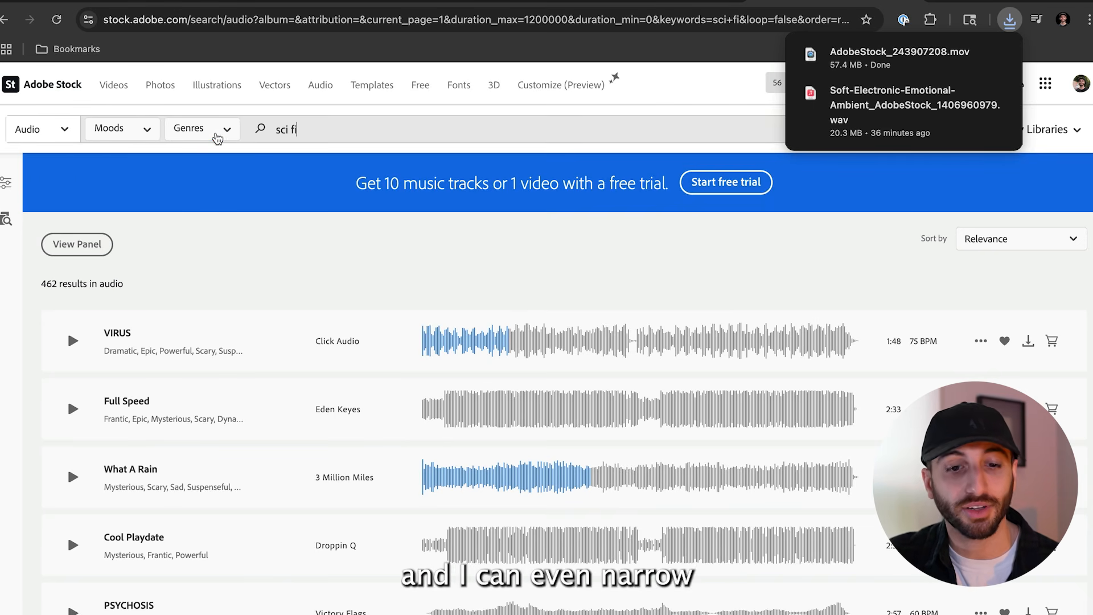
Select the Emotional mood as a filter for the sci fi audio search
left_click(217, 137)
left_click(147, 131)
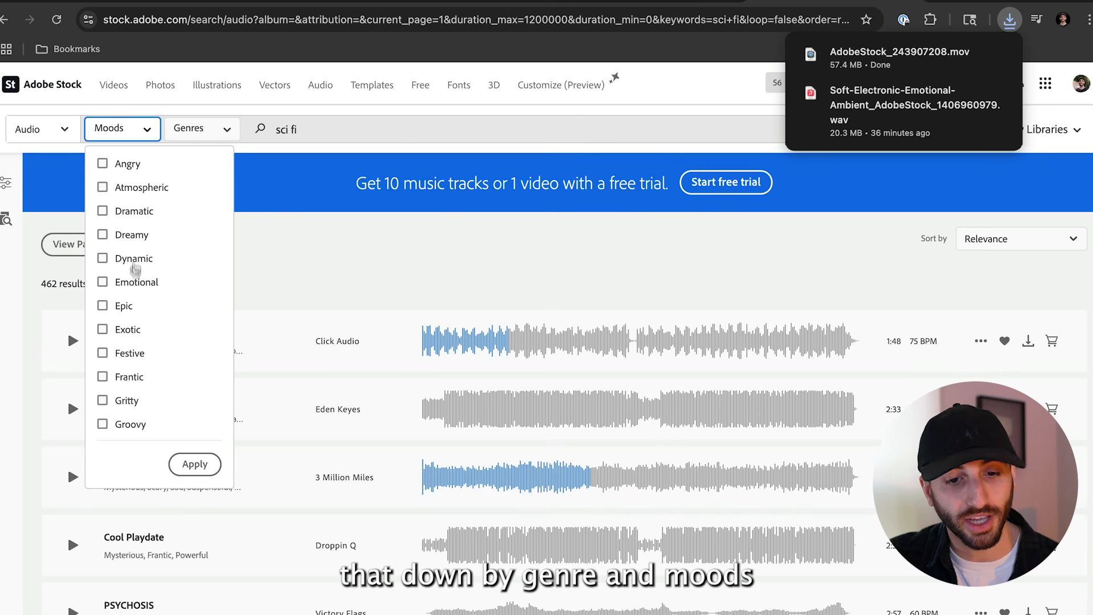
left_click(124, 283)
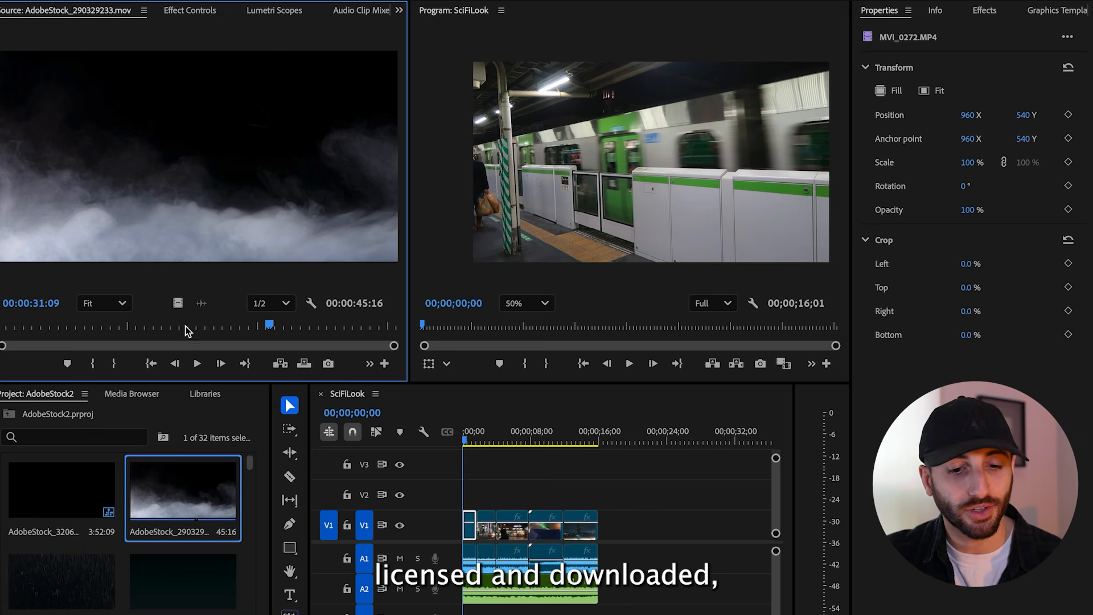
Switch to Premiere Pro and preview the downloaded fog clip and the SciFiLook sequence
left_click_drag(188, 329, 219, 329)
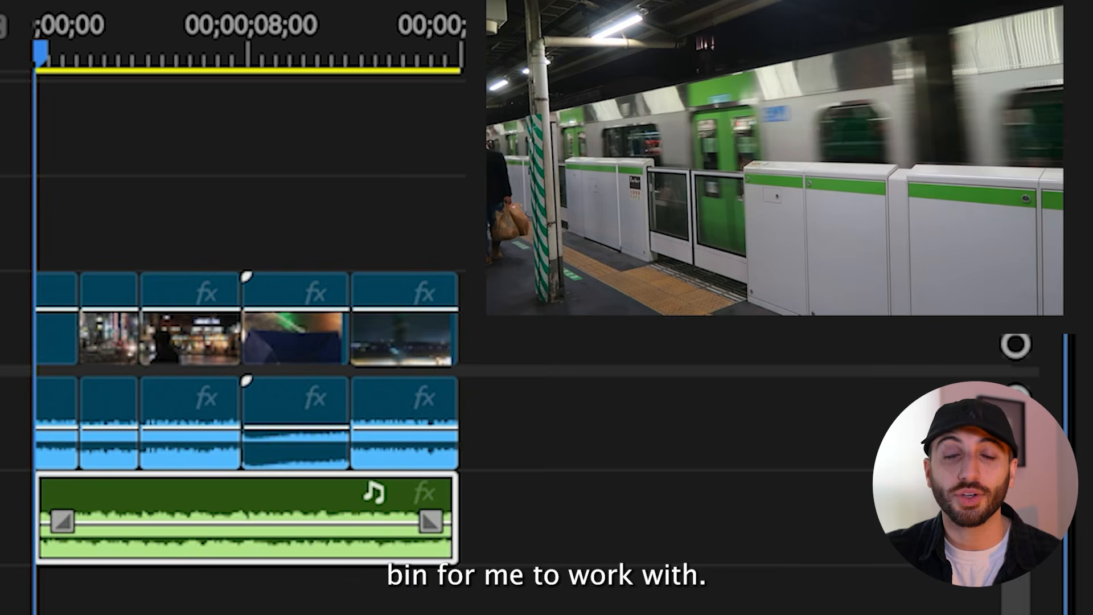
key("space")
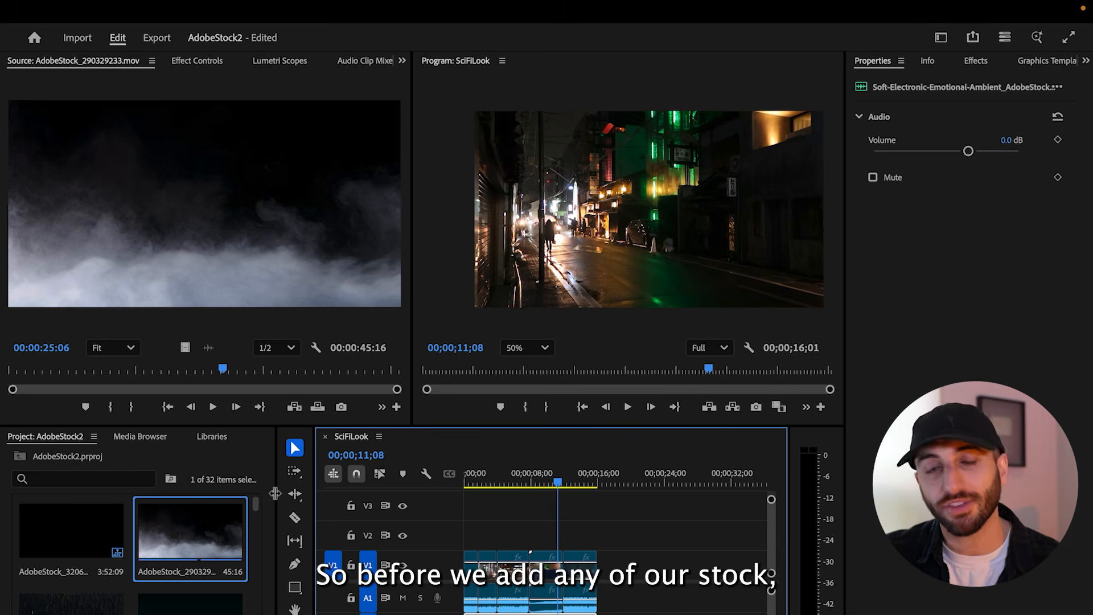
Create a new adjustment layer in the AdobeStock2 project with the default settings
left_click(218, 511)
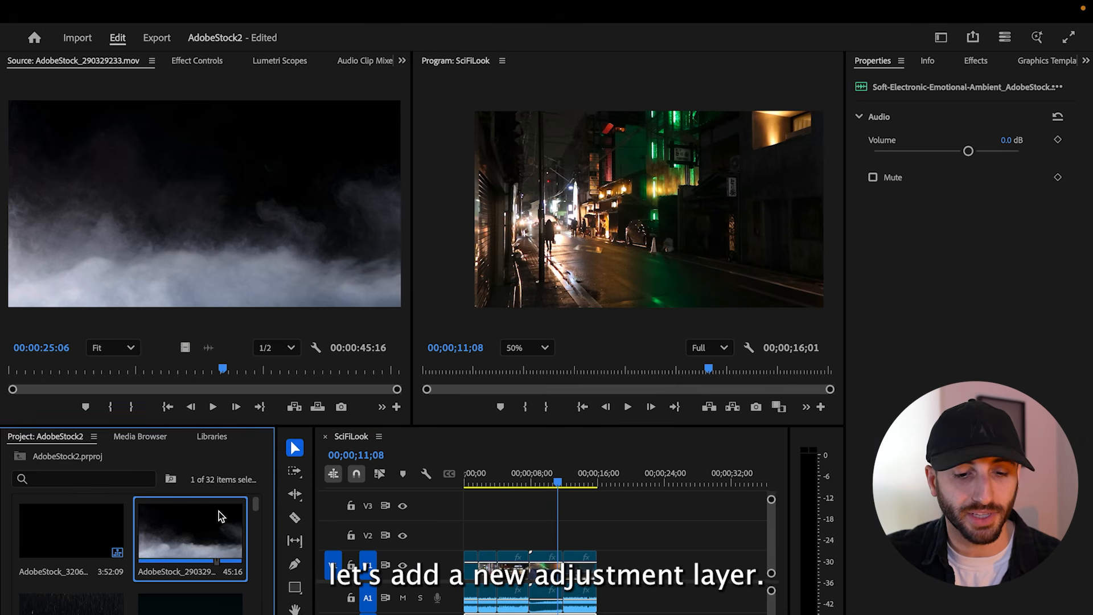
left_click(122, 9)
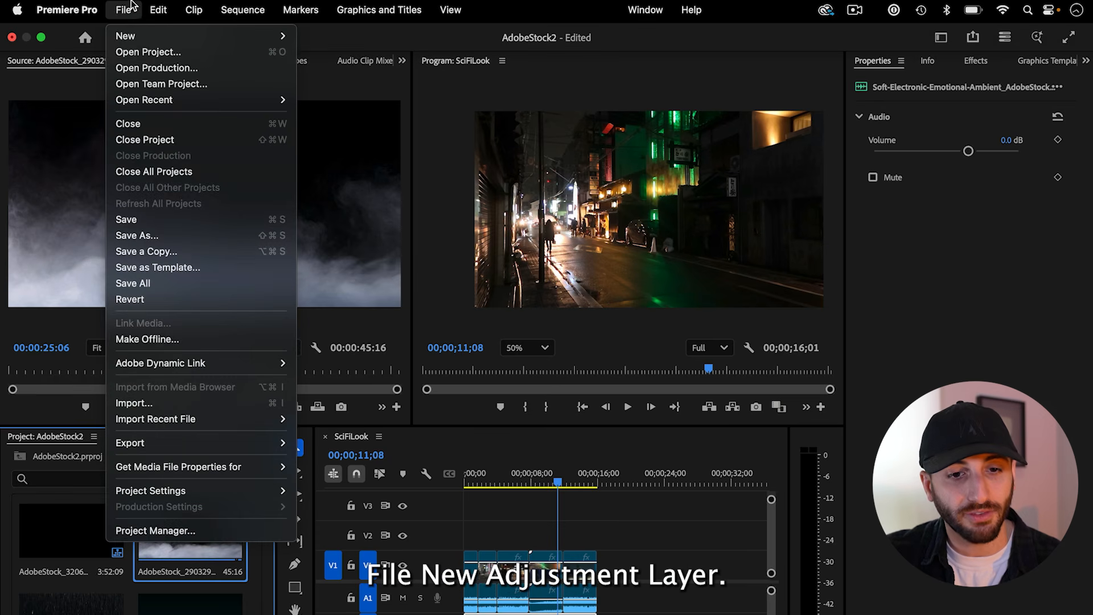
mouse_move(139, 39)
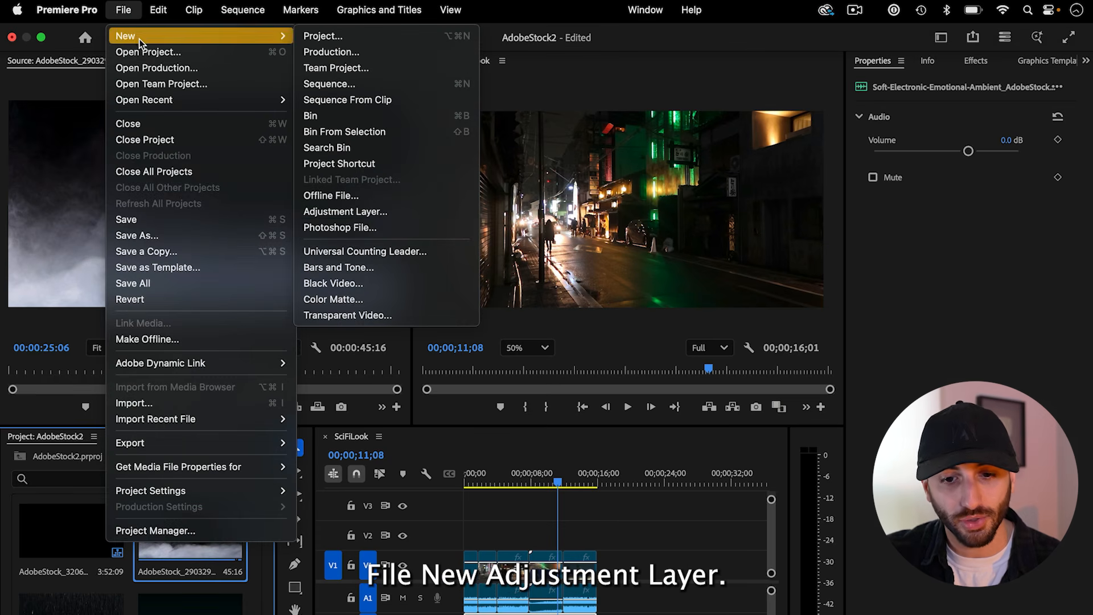
left_click(358, 213)
key("Return")
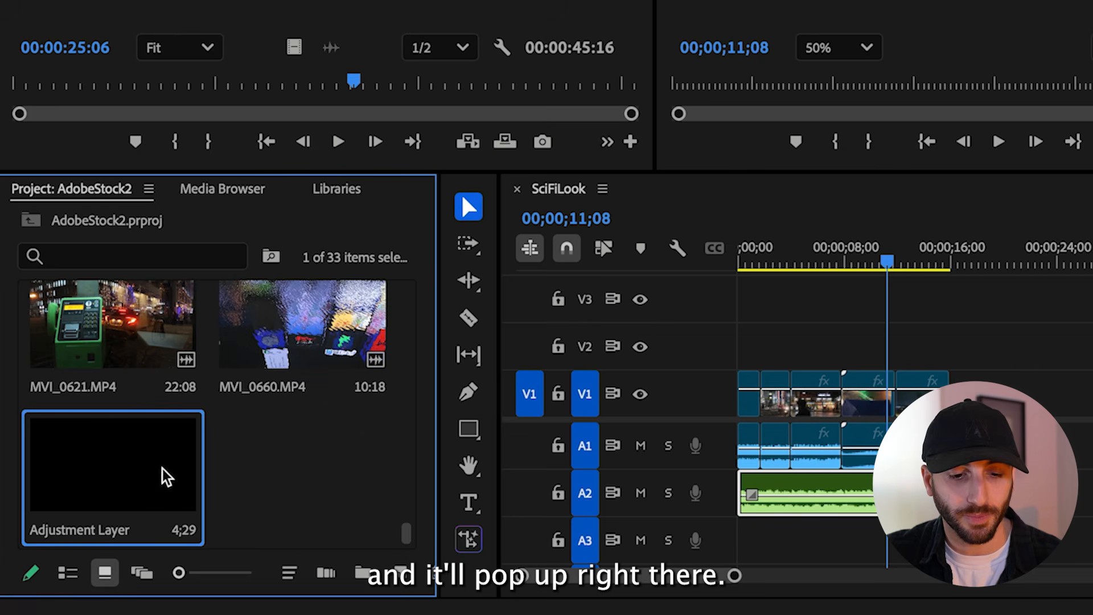
Place the adjustment layer at the start of track V3 and extend it to the end of the last clip
left_click_drag(155, 477, 724, 322)
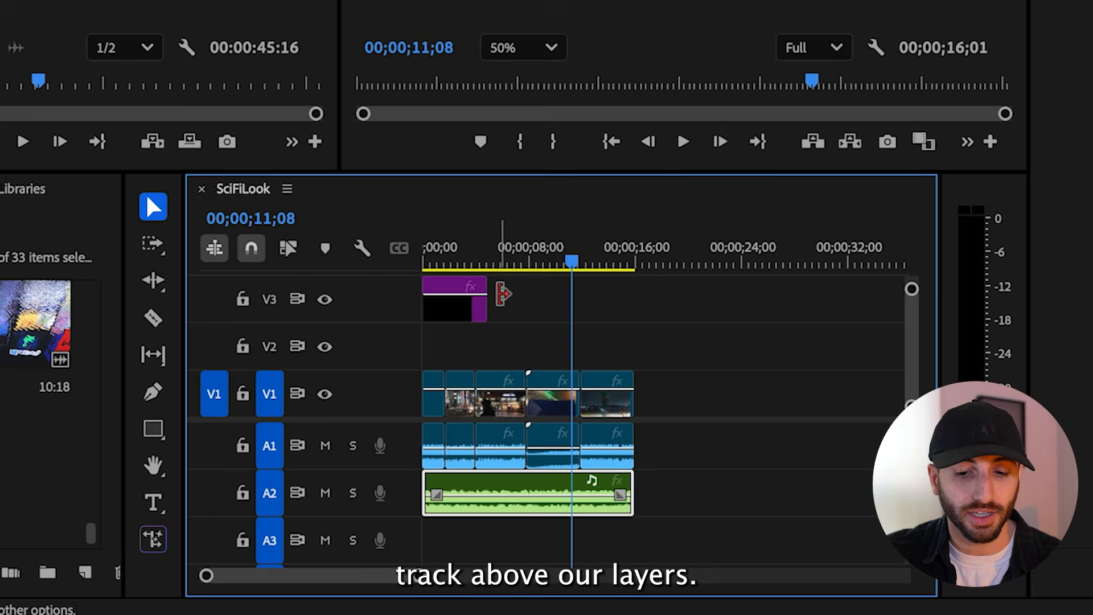
left_click_drag(486, 296, 633, 283)
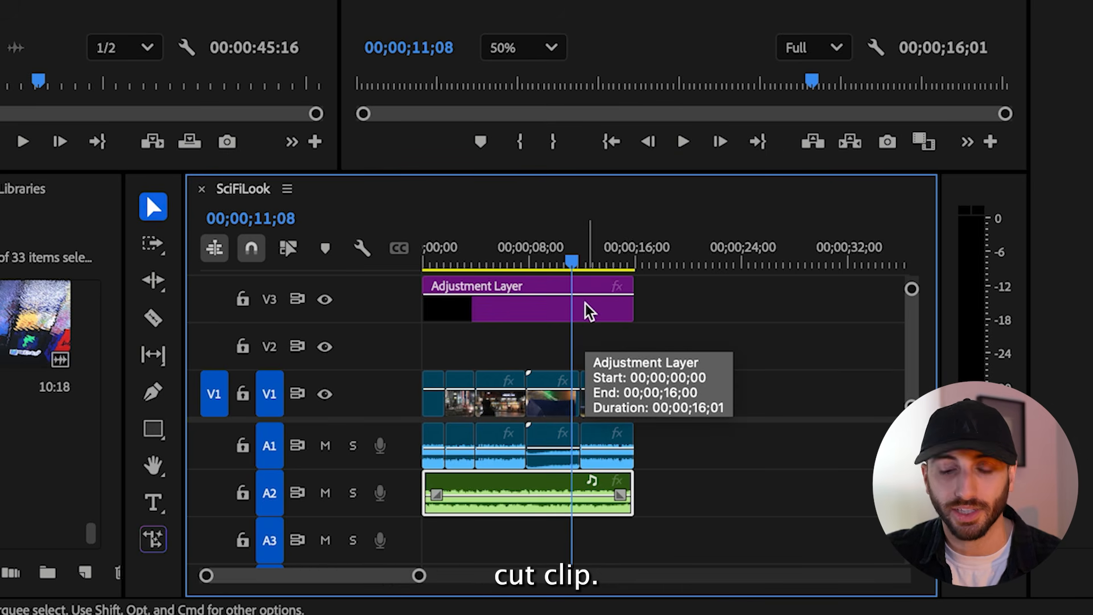
Find the Gaussian Blur effect and apply it to the adjustment layer on V3
left_click(508, 321)
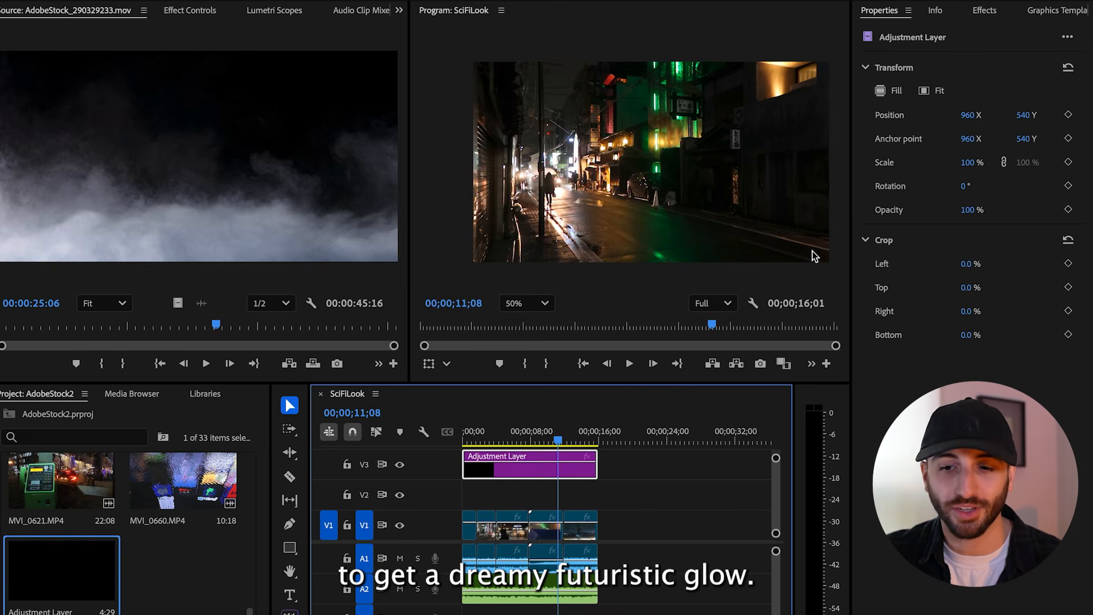
left_click(980, 13)
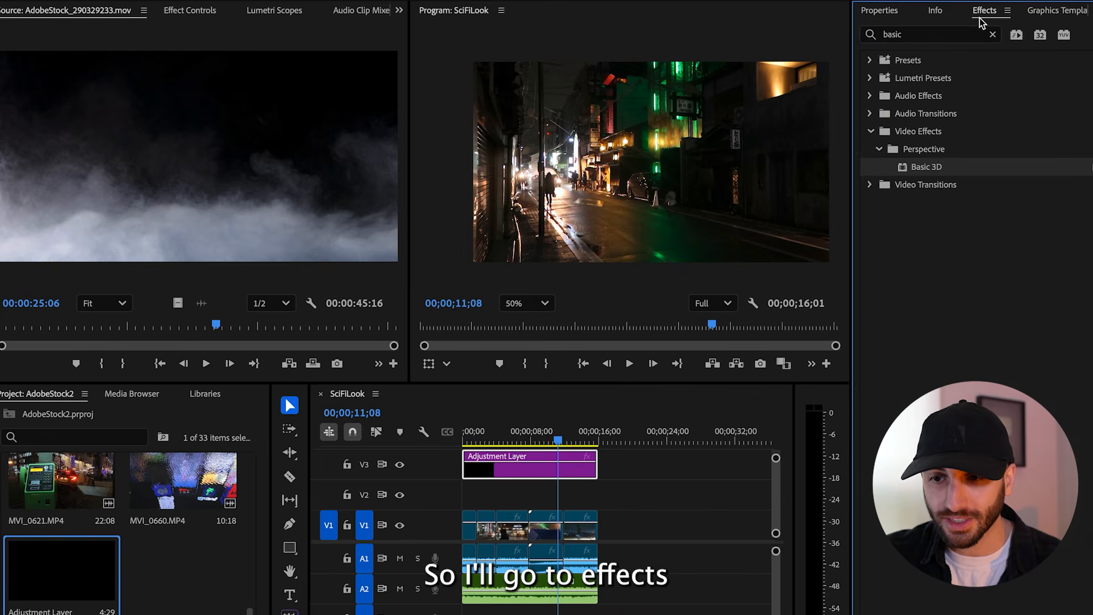
left_click(994, 34)
left_click(964, 35)
type("gaussian")
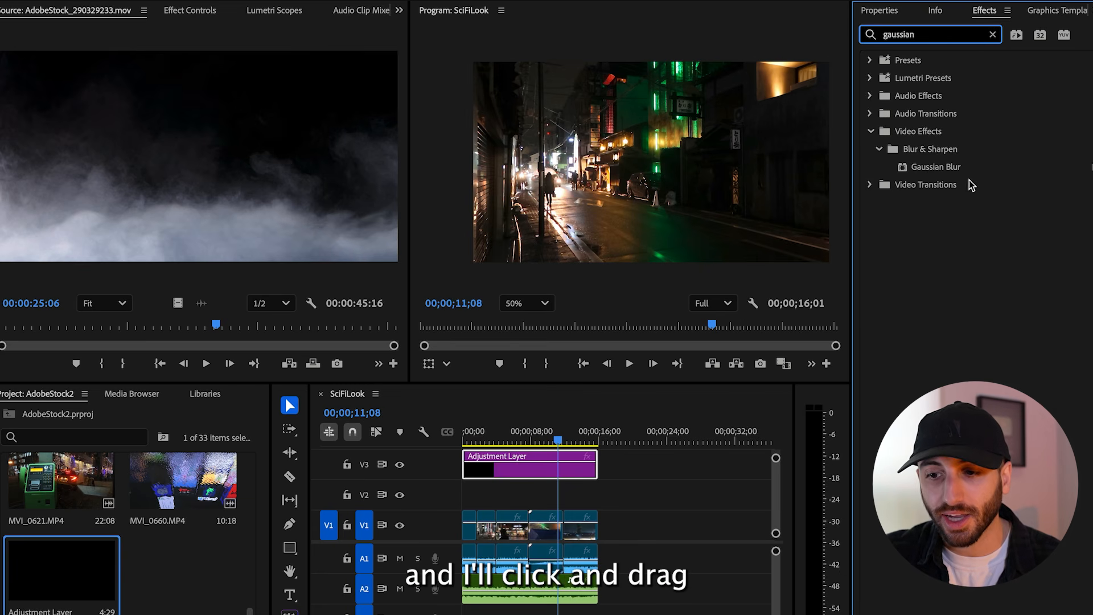
left_click_drag(955, 173, 536, 461)
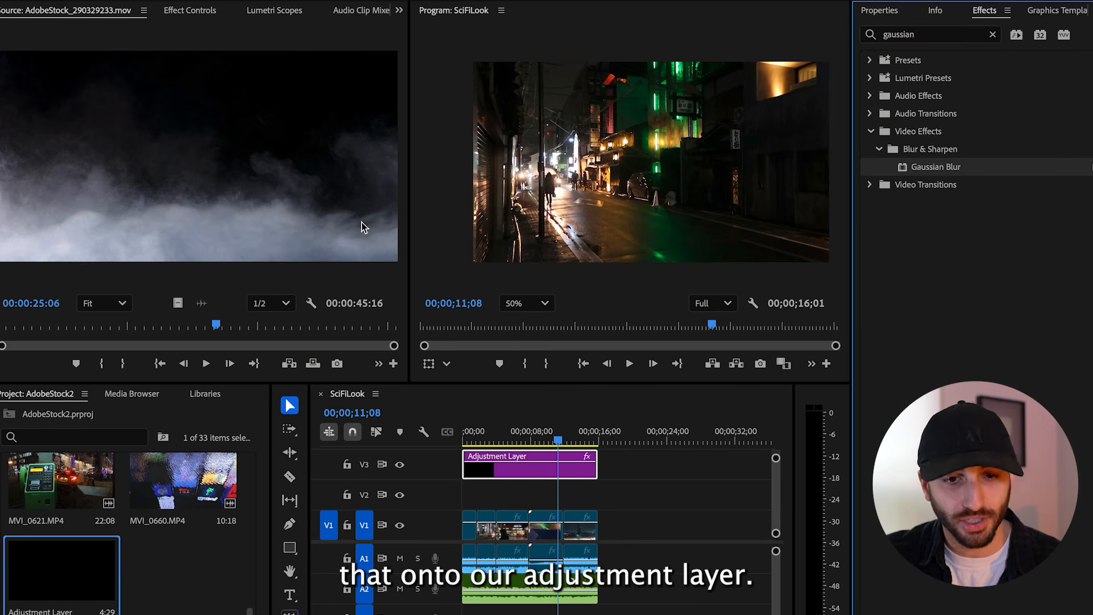
Set the adjustment layer's Gaussian Blur blurriness to 76
left_click(191, 11)
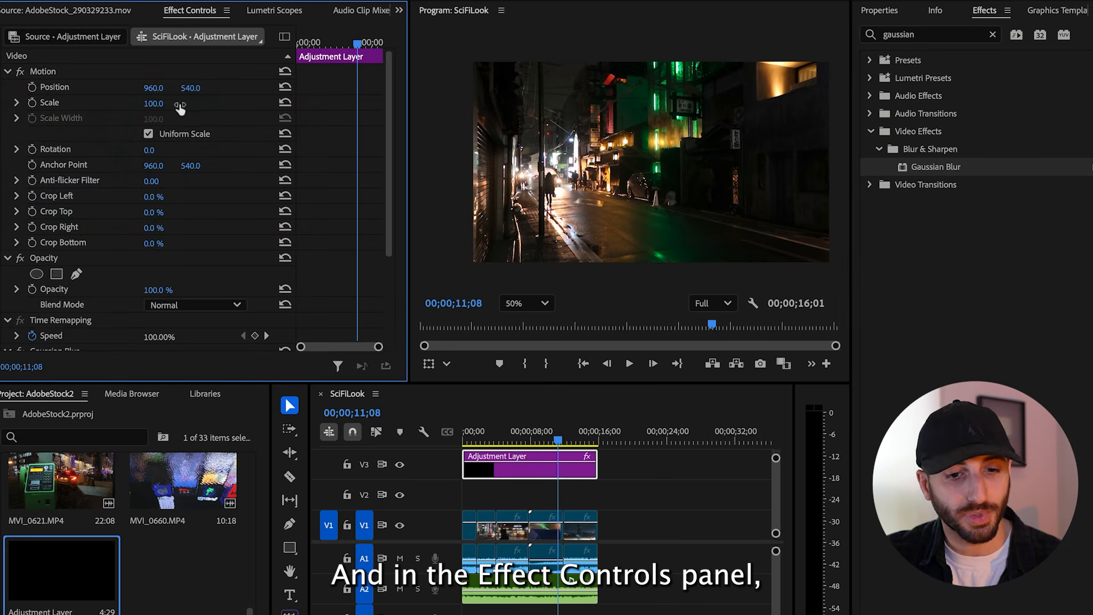
scroll(202, 216, "down", 4)
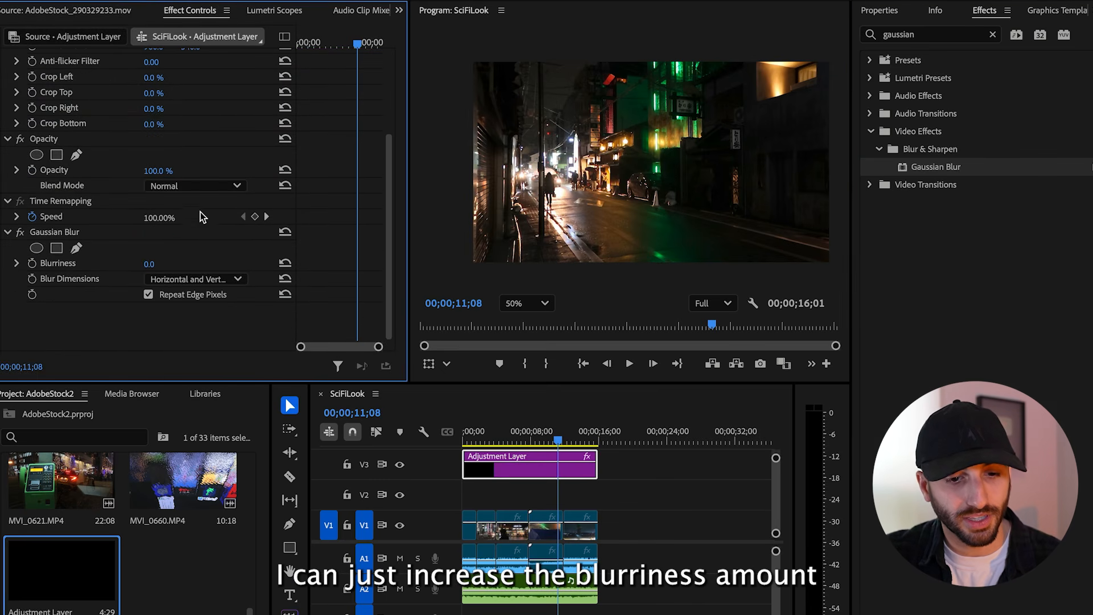
left_click_drag(149, 264, 193, 263)
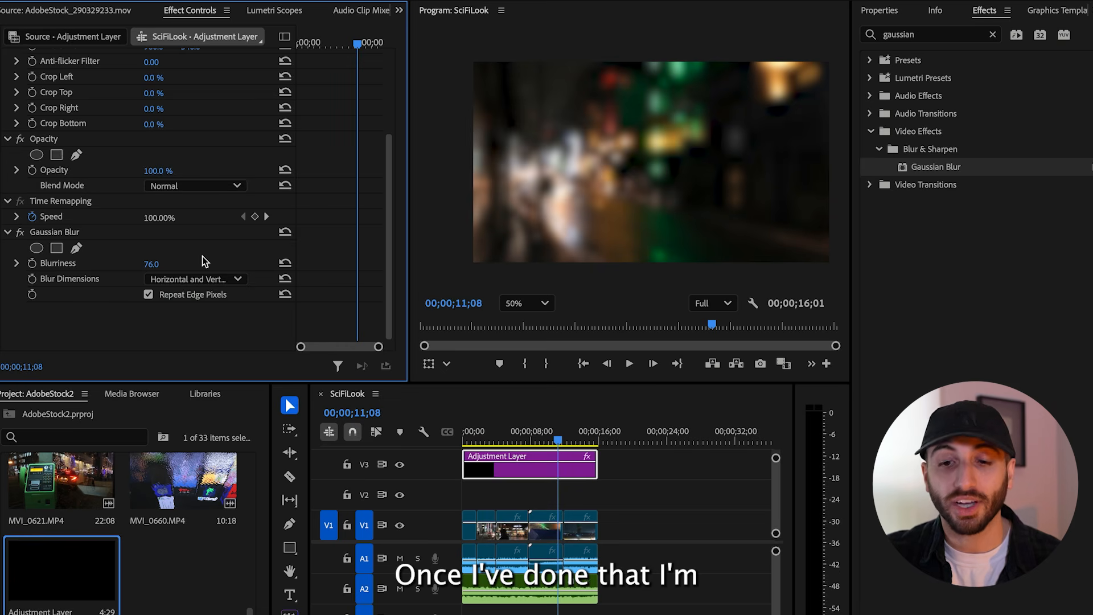
Set the adjustment layer's blend mode to Overlay and its opacity to 76%
left_click(206, 188)
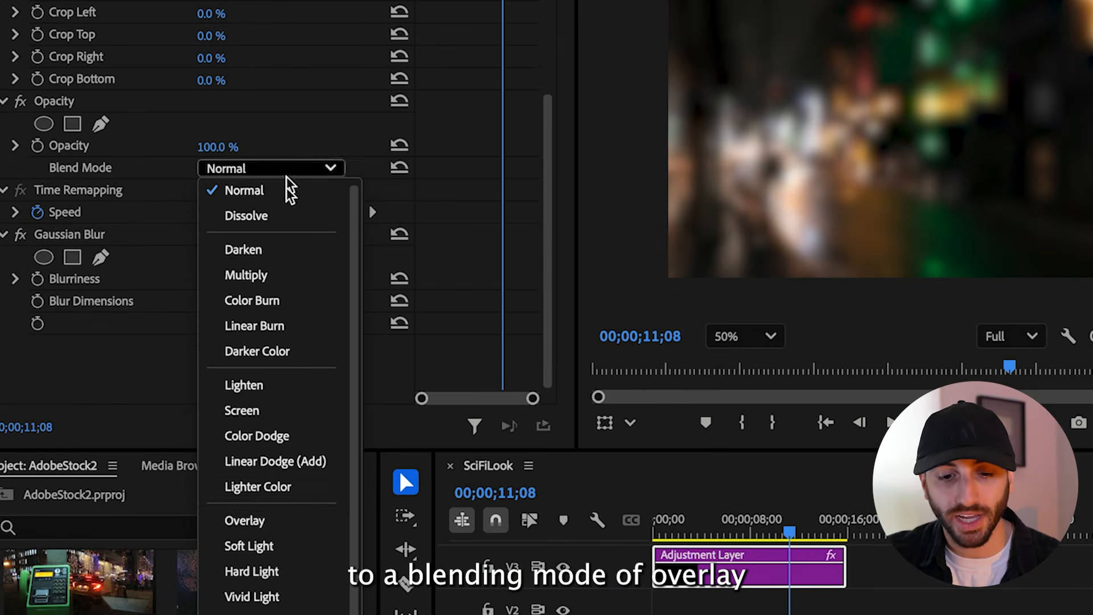
left_click(266, 520)
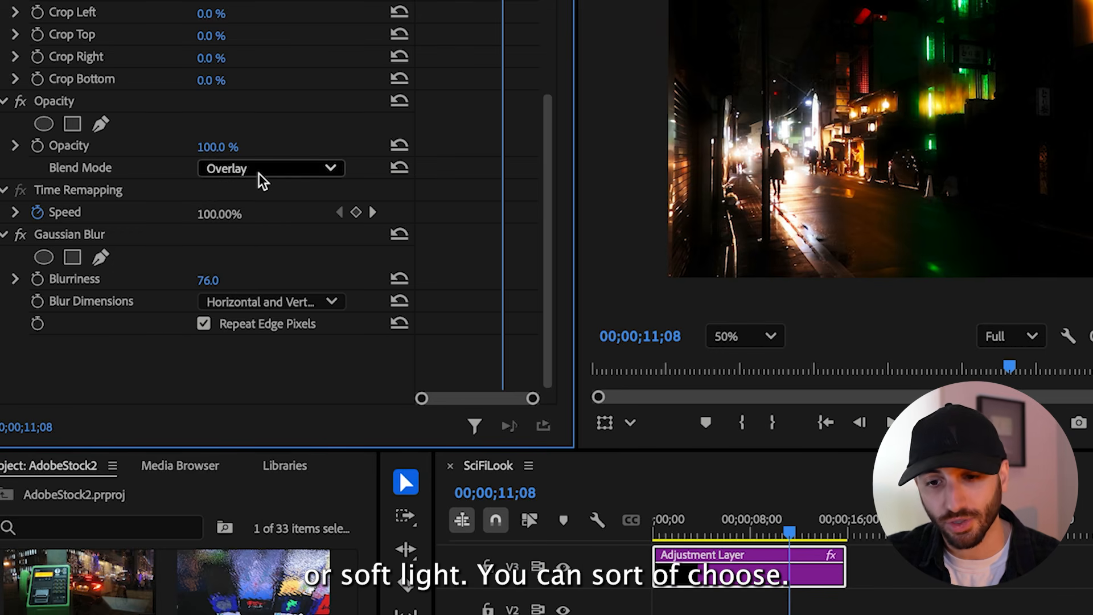
left_click_drag(215, 146, 201, 147)
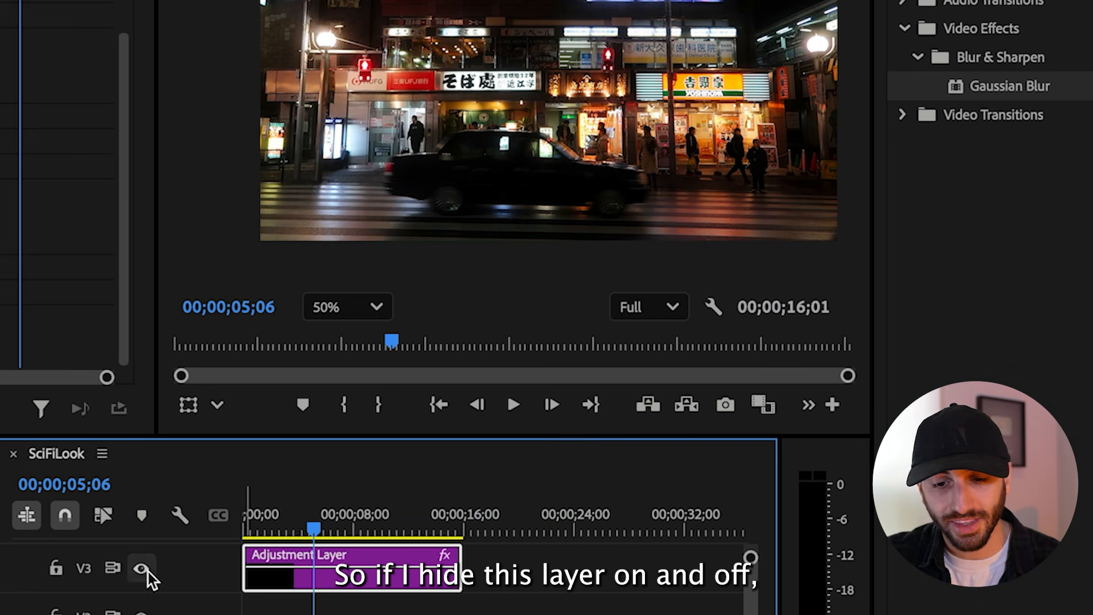
Toggle the visibility of track V3 repeatedly to compare the footage with and without the glow
left_click(141, 568)
left_click(141, 568)
left_click(141, 568)
left_click(141, 568)
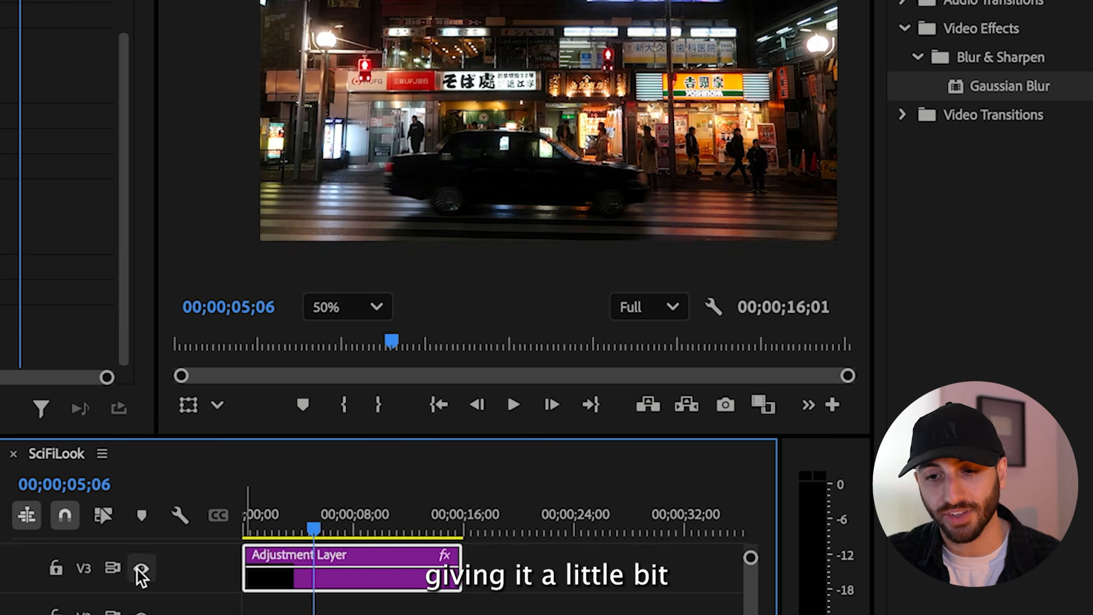
left_click(141, 568)
left_click(141, 568)
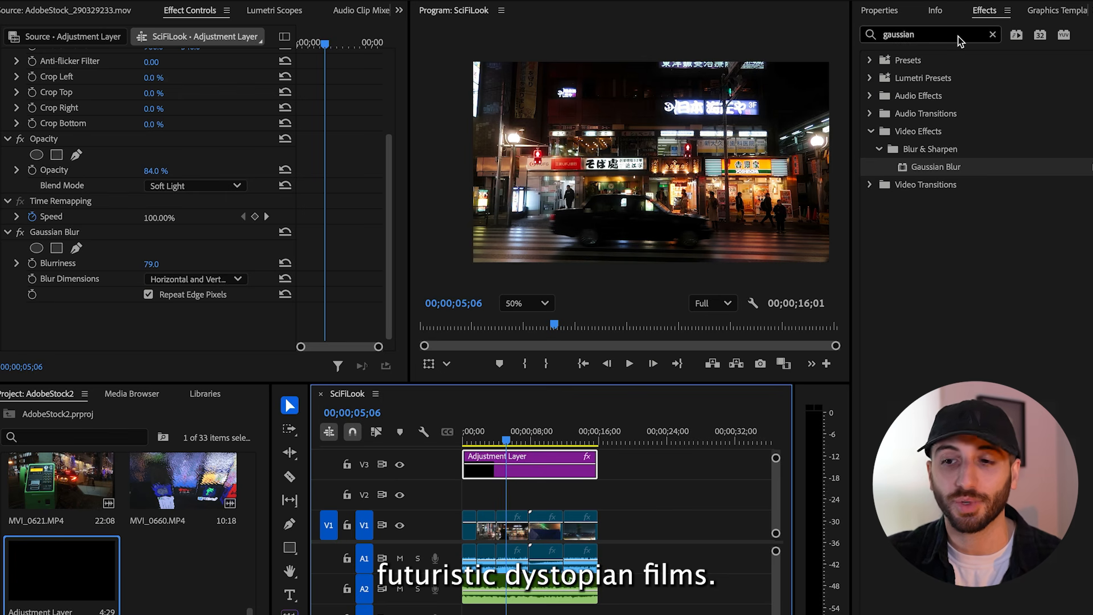
Apply the SL MATRIX GREEN creative look to the adjustment layer in Lumetri Color
left_click(1092, 10)
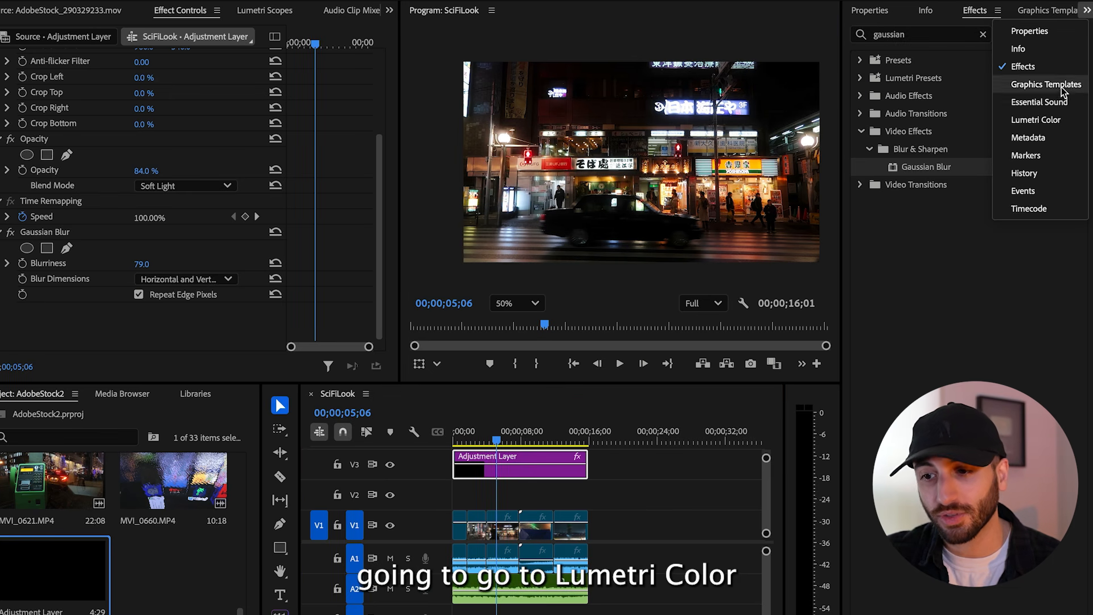
left_click(1036, 120)
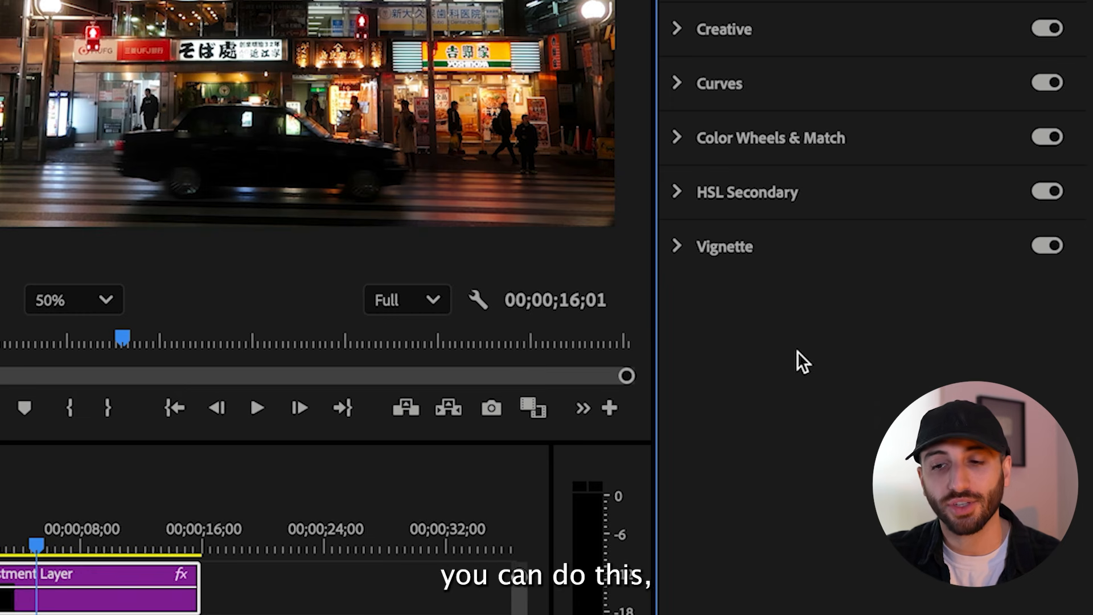
left_click(677, 28)
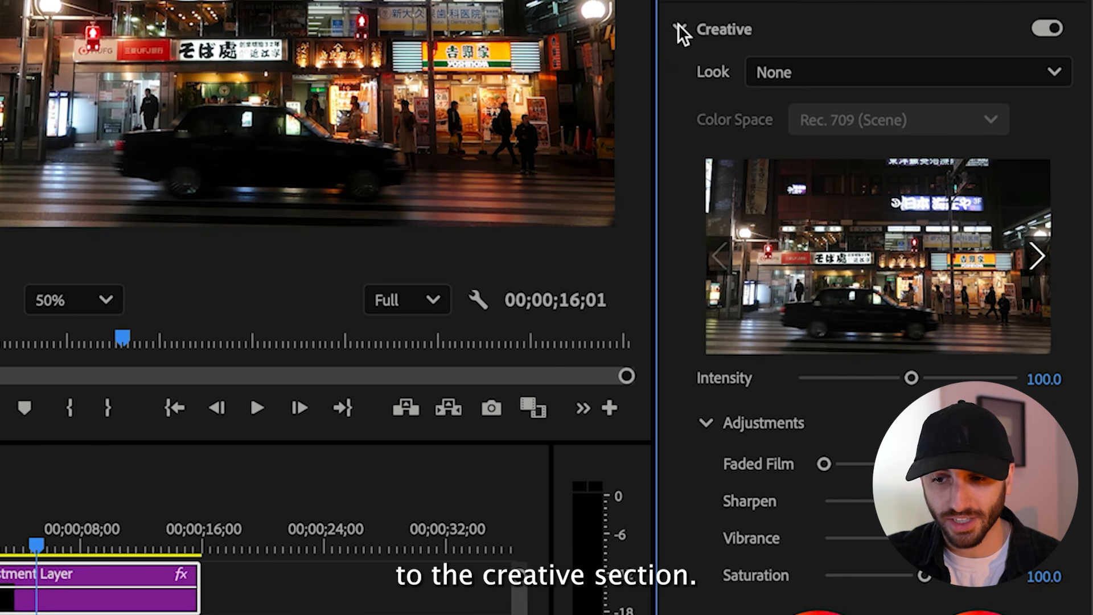
left_click(815, 68)
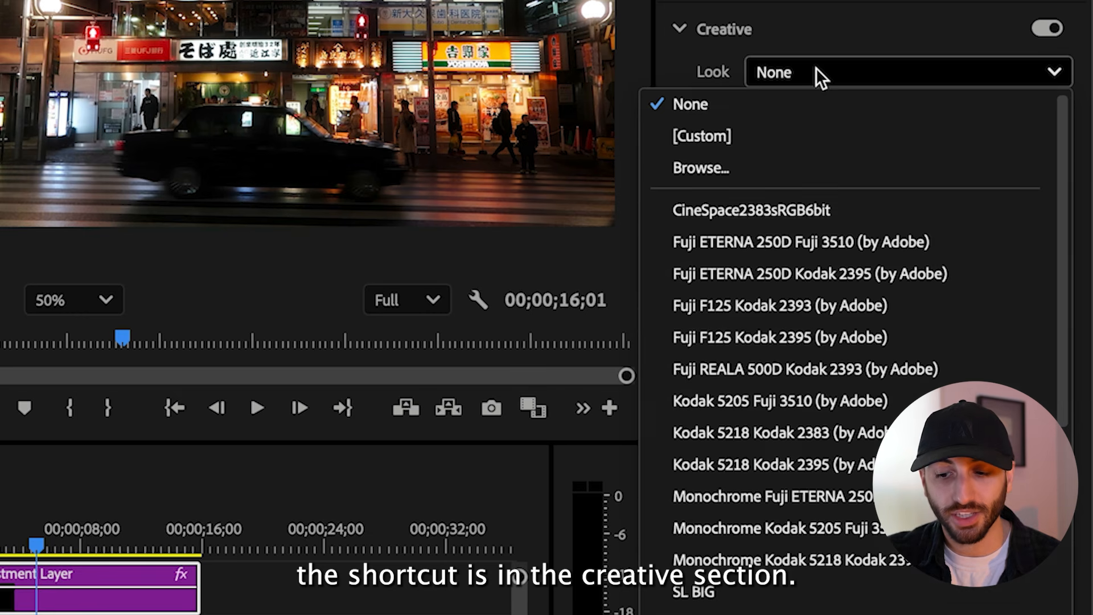
scroll(704, 575, "down", 5)
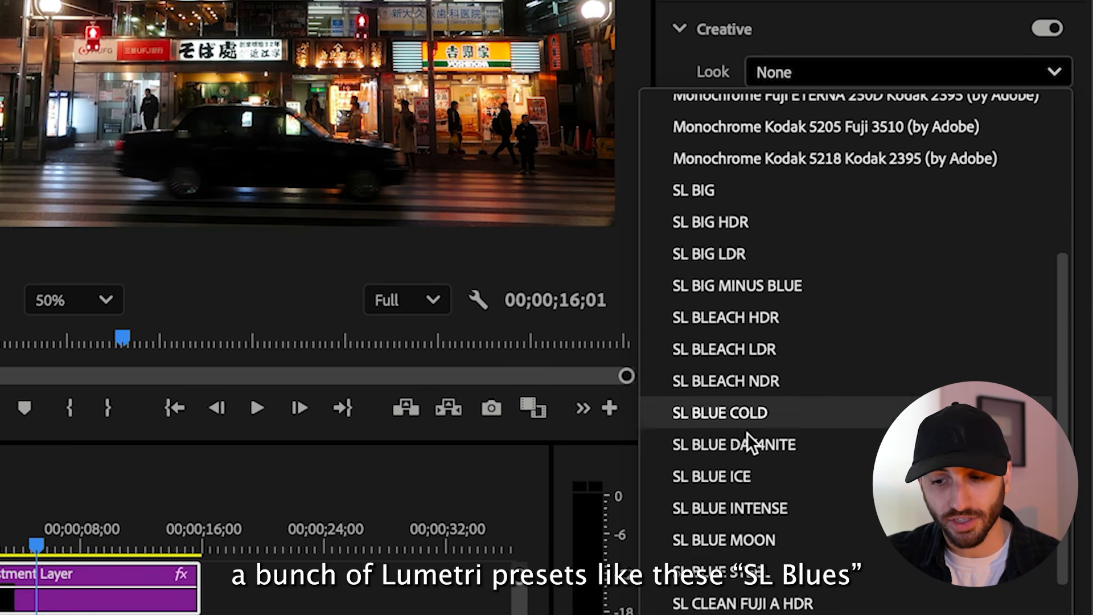
scroll(739, 447, "down", 3)
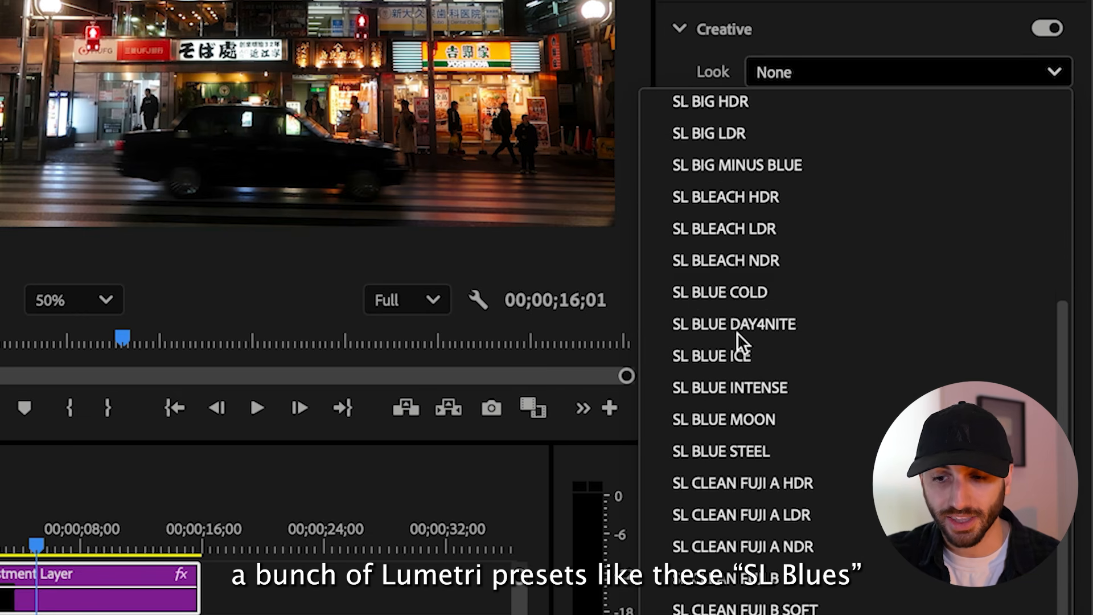
scroll(723, 289, "down", 5)
scroll(723, 290, "down", 4)
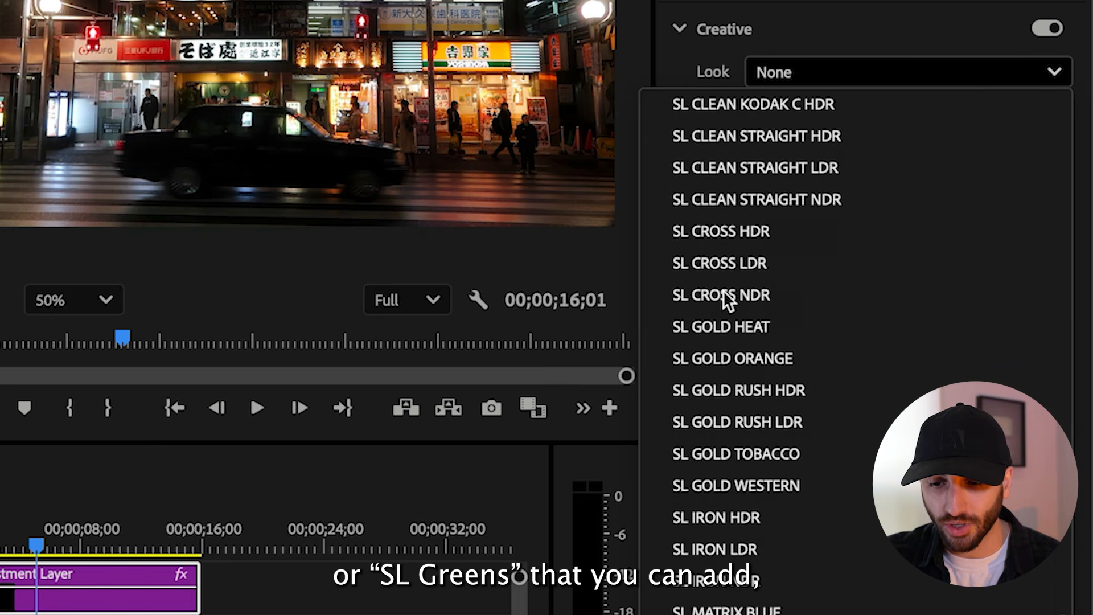
left_click(781, 593)
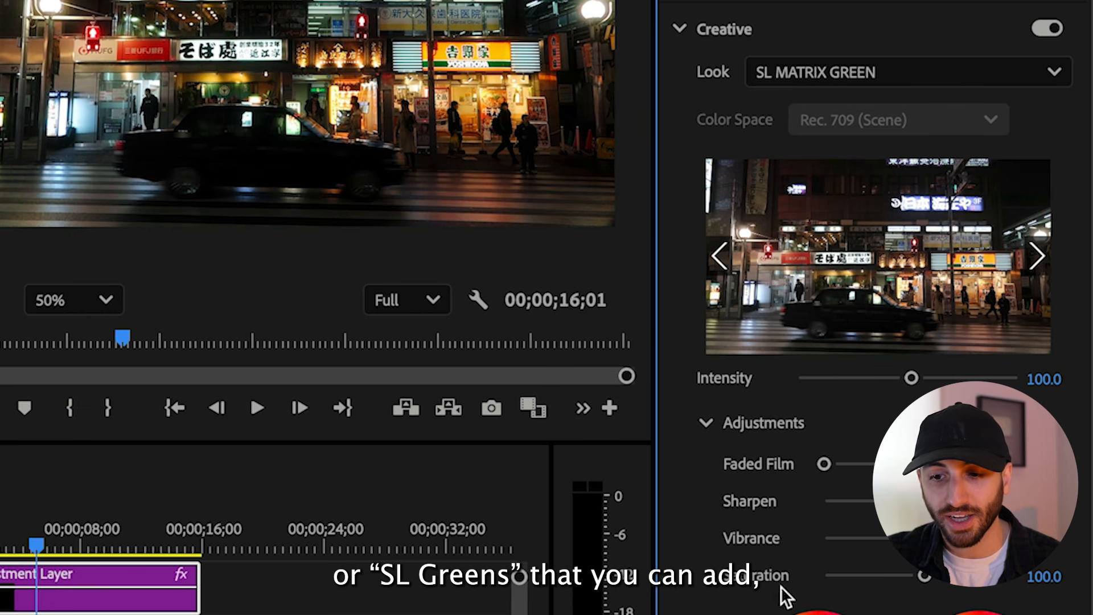
Raise the creative look's intensity to 185.6 and shift the shadow tint slightly toward green-cyan
left_click_drag(911, 378, 1000, 379)
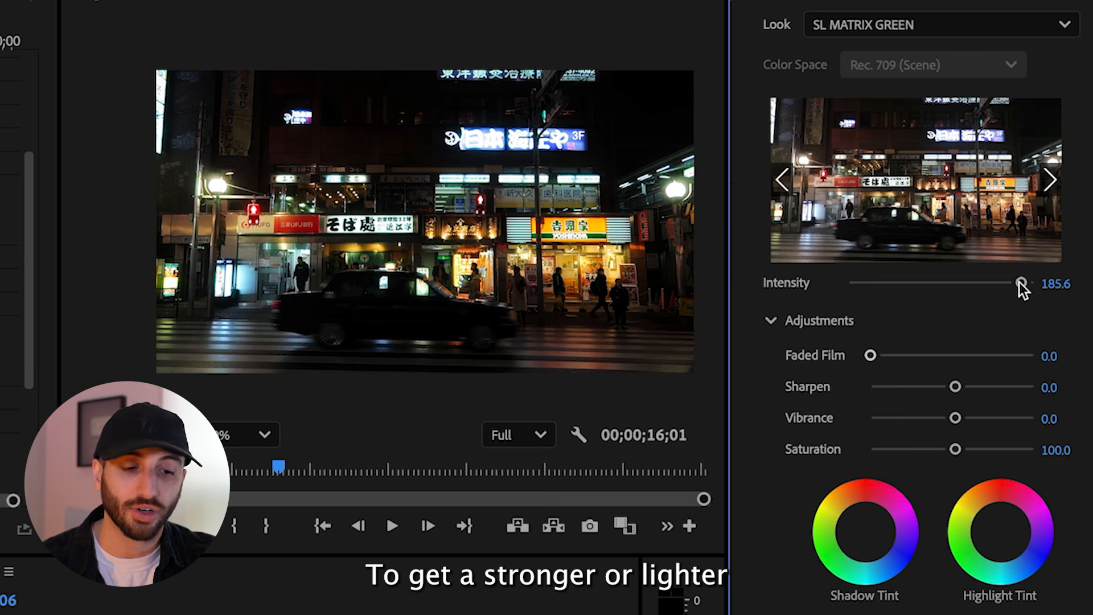
left_click(856, 544)
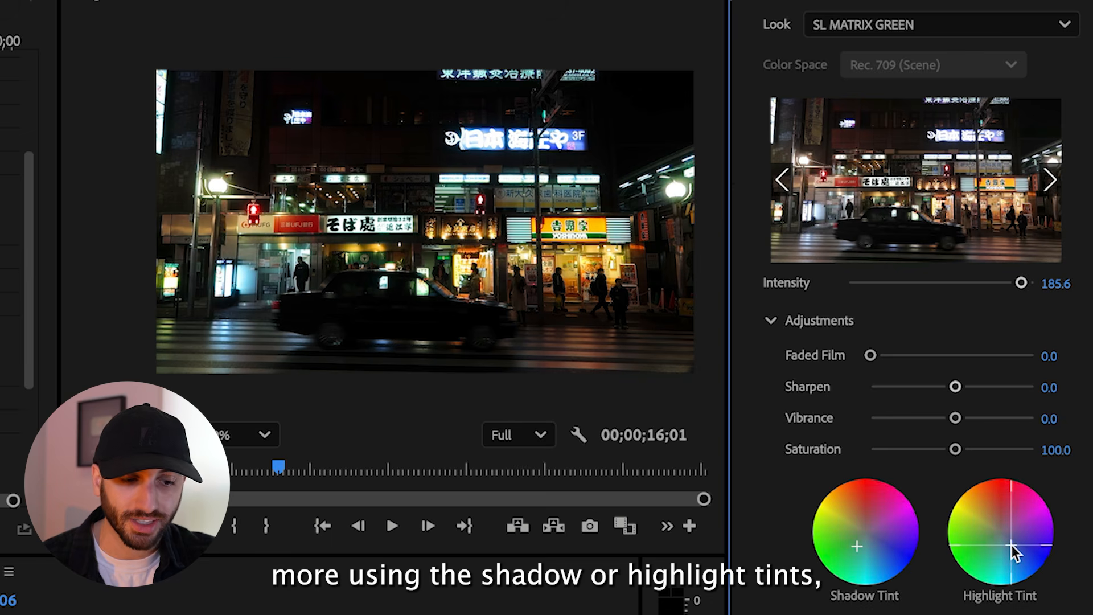
Boost the midtones of the green RGB curve on the adjustment layer in Lumetri Color
scroll(917, 307, "down", 10)
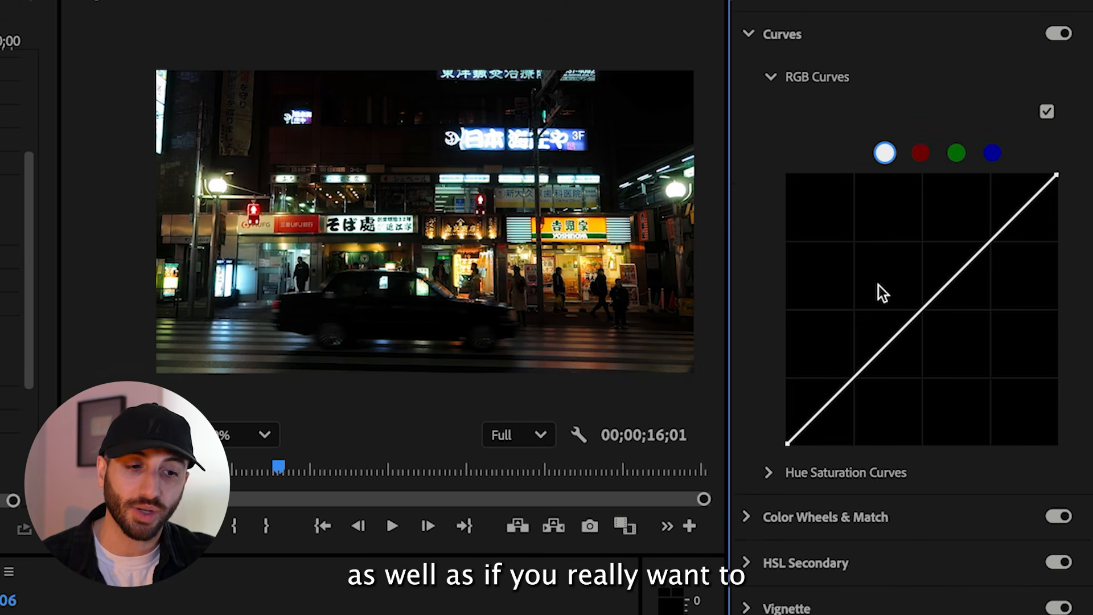
left_click(954, 153)
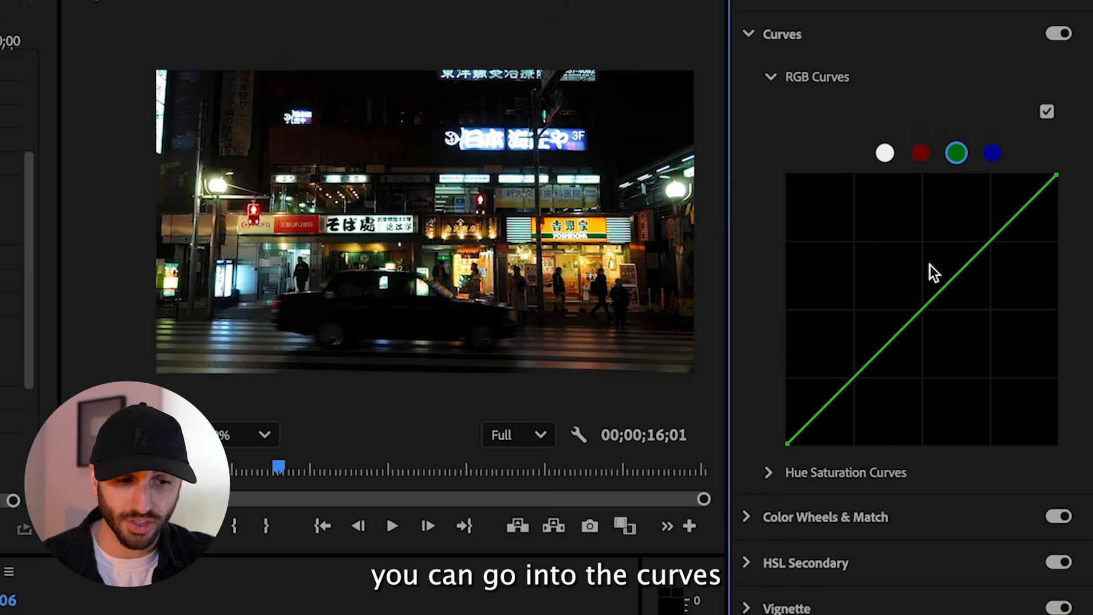
left_click_drag(922, 309, 896, 294)
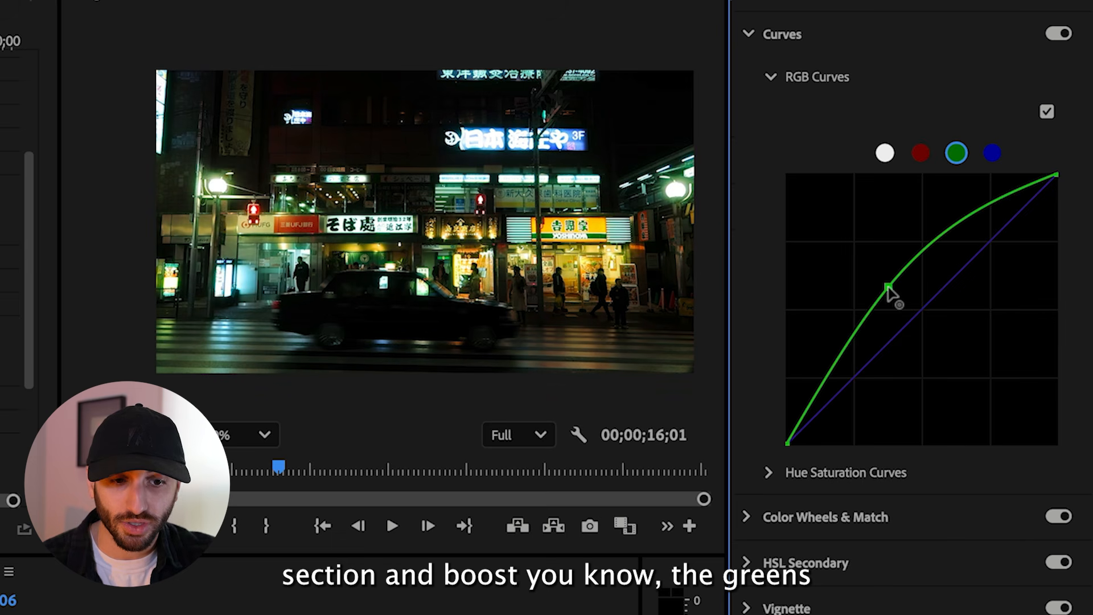
Lift the shadows of the blue RGB curve slightly and try lowering its midtones
left_click(992, 154)
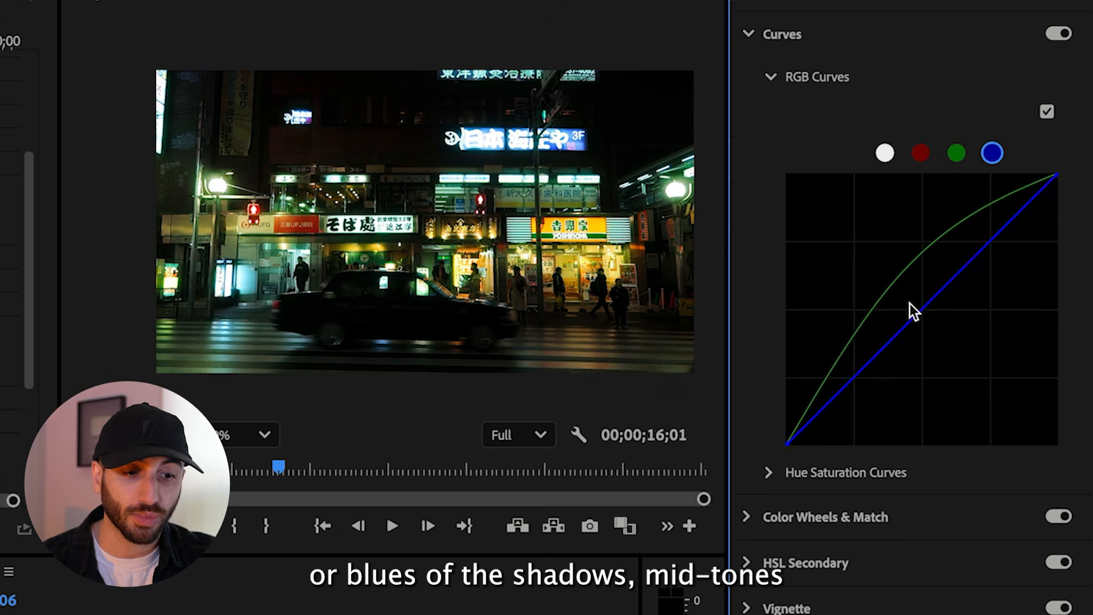
mouse_move(830, 401)
left_mouse_down()
mouse_move(837, 428)
mouse_move(813, 389)
mouse_move(820, 402)
left_mouse_up()
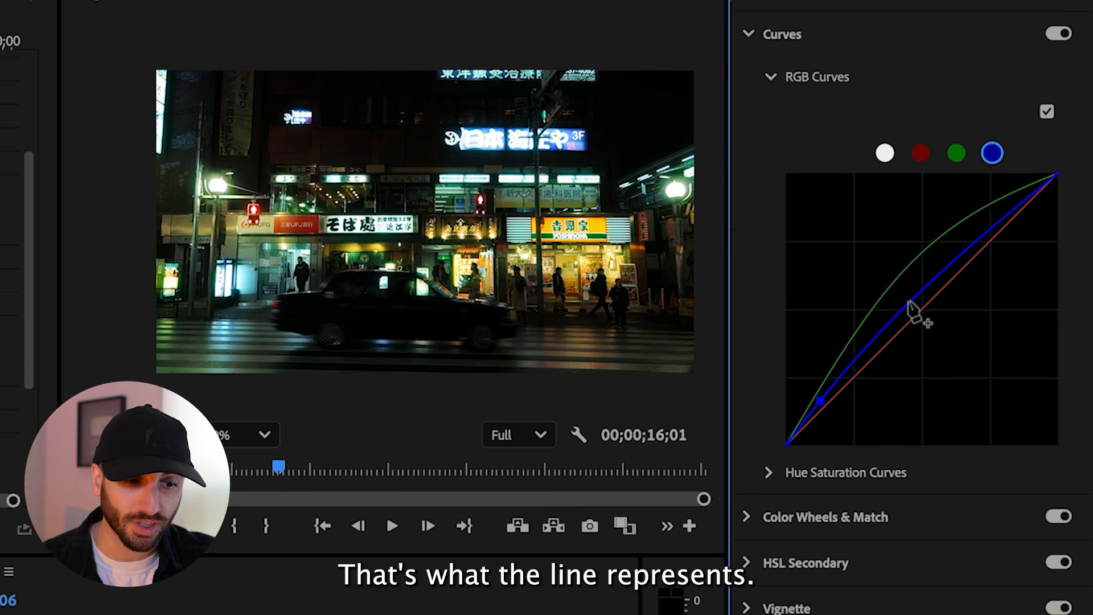
left_click_drag(909, 302, 927, 320)
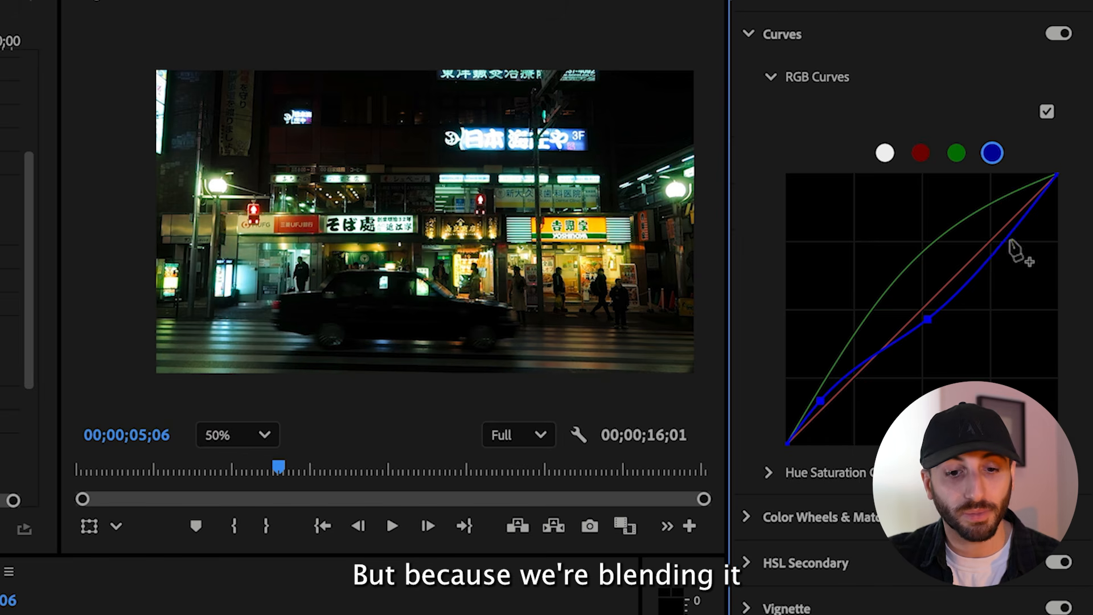
double_click(989, 234)
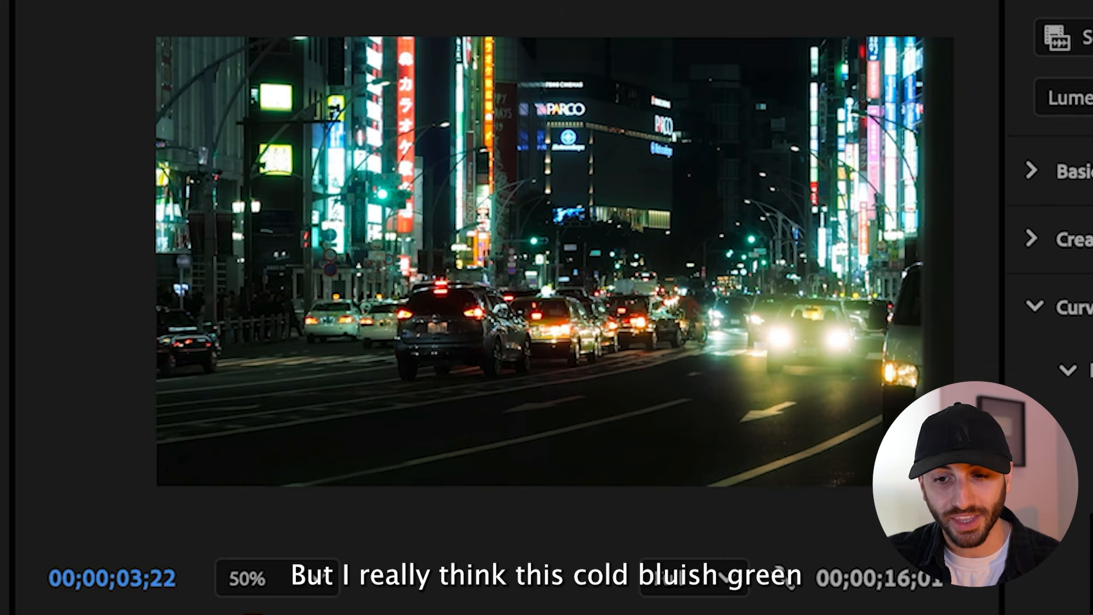
Create another adjustment layer with the default settings and place it at the start of track V2
left_click(229, 613)
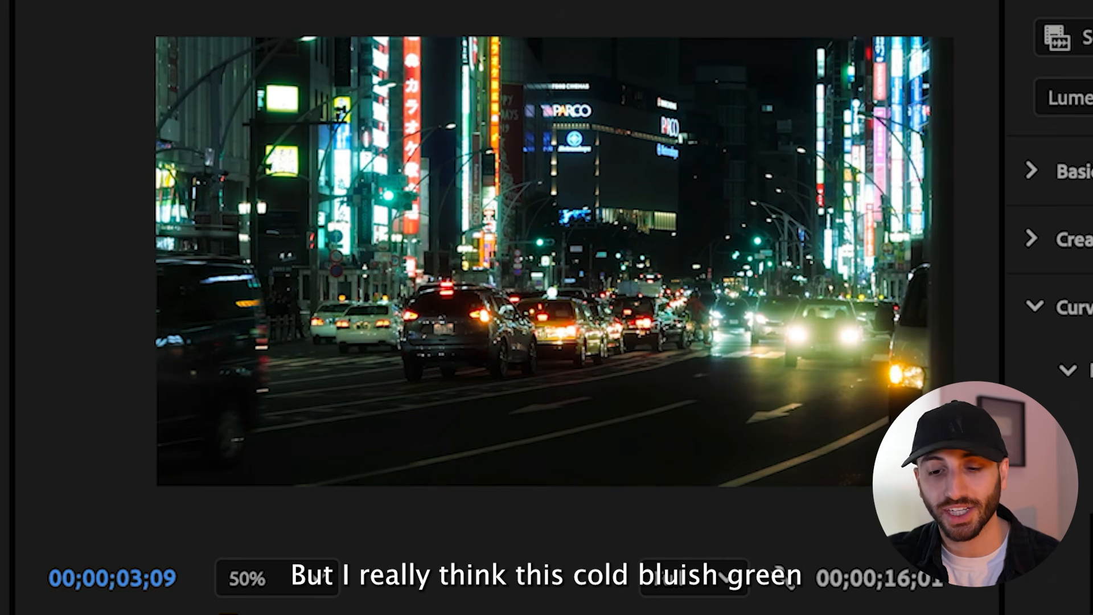
mouse_move(229, 614)
left_mouse_down()
mouse_move(209, 613)
mouse_move(219, 614)
left_mouse_up()
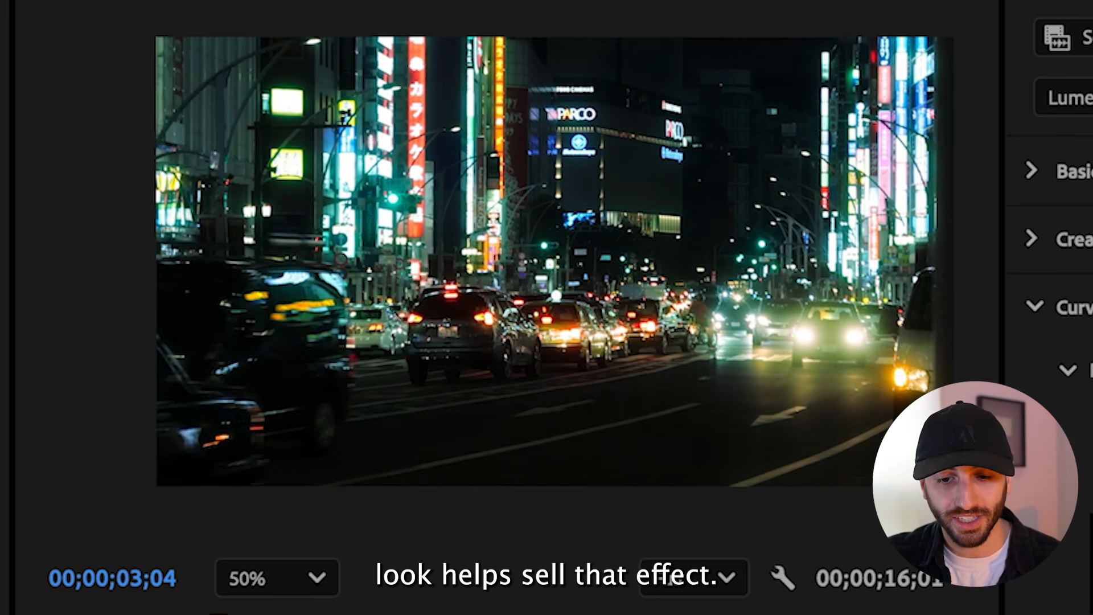
left_click(0, 308)
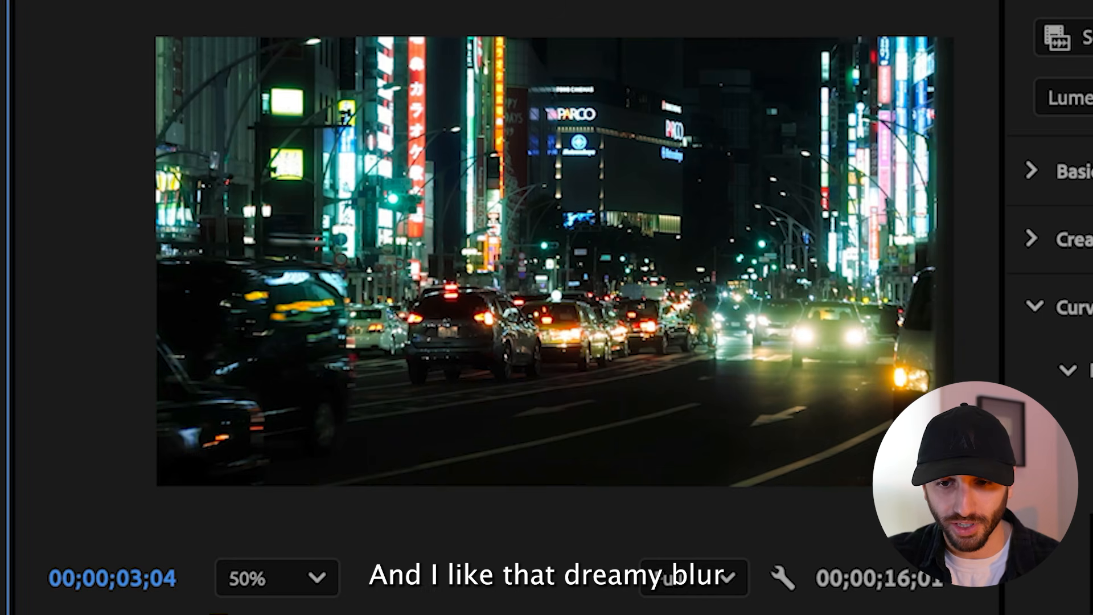
left_click(0, 307)
left_click(0, 307)
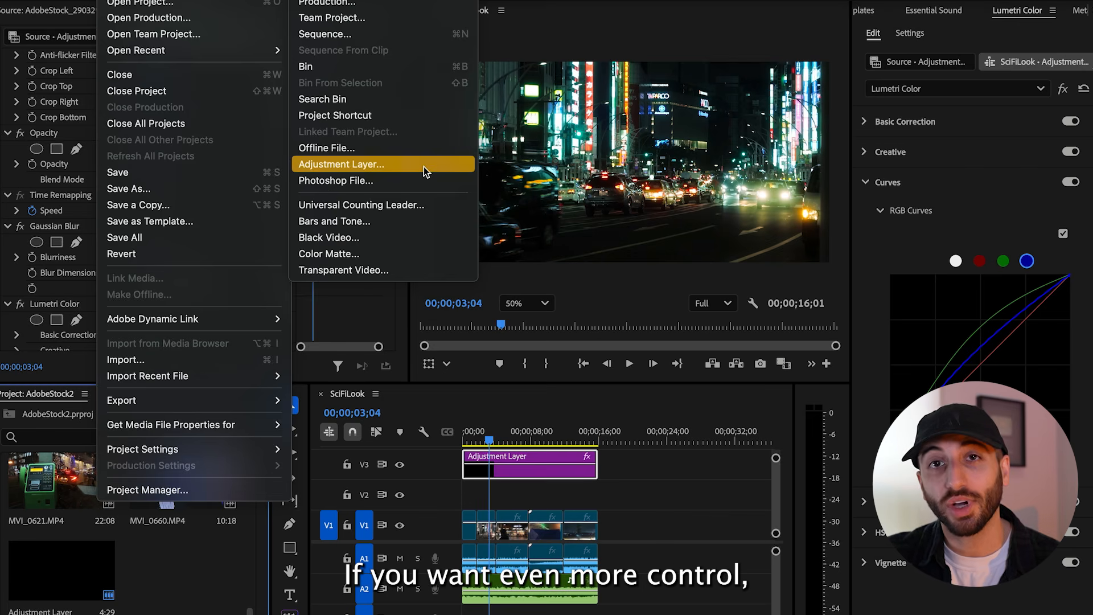
left_click(366, 164)
key("Return")
left_click_drag(202, 576, 477, 494)
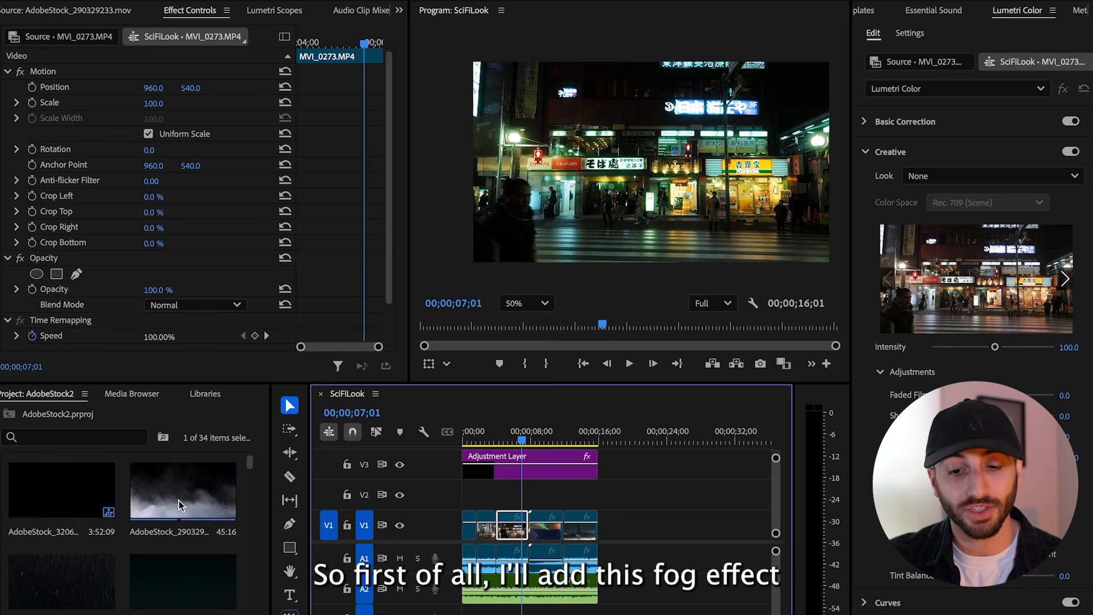
Place the fog clip AdobeStock_290329233.mov on track V2, trim it to the footage's end and set its blend mode to Screen
left_click_drag(179, 500, 503, 495)
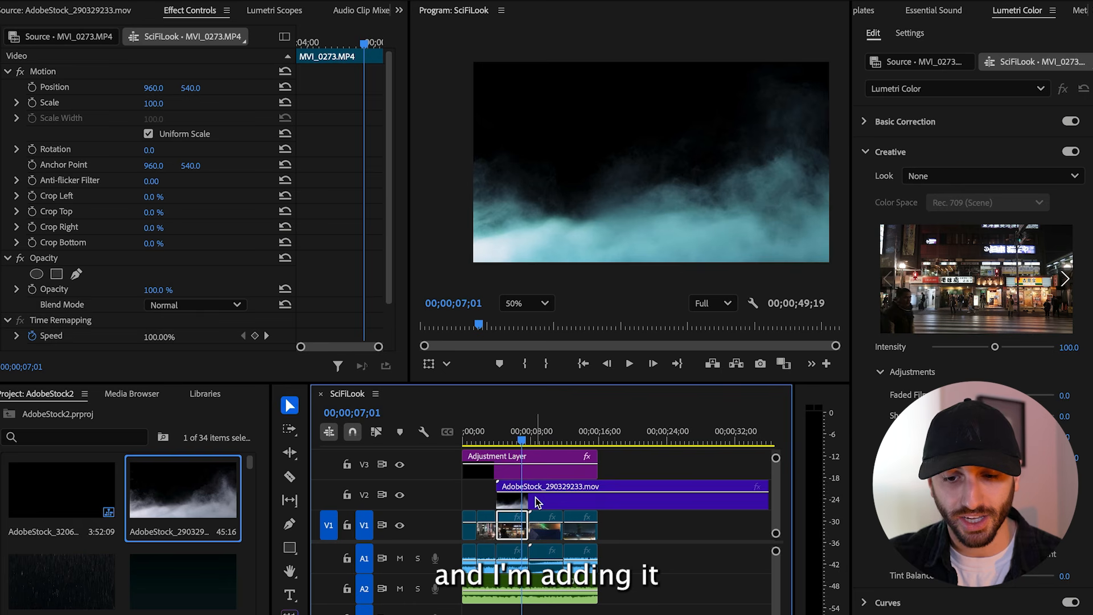
key("c")
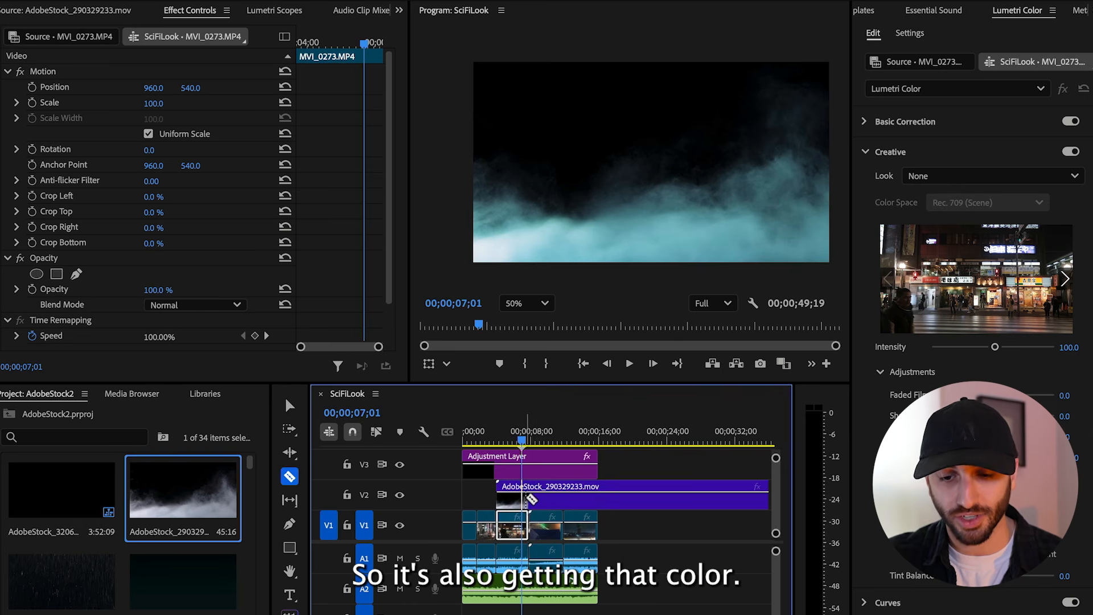
left_click(535, 500)
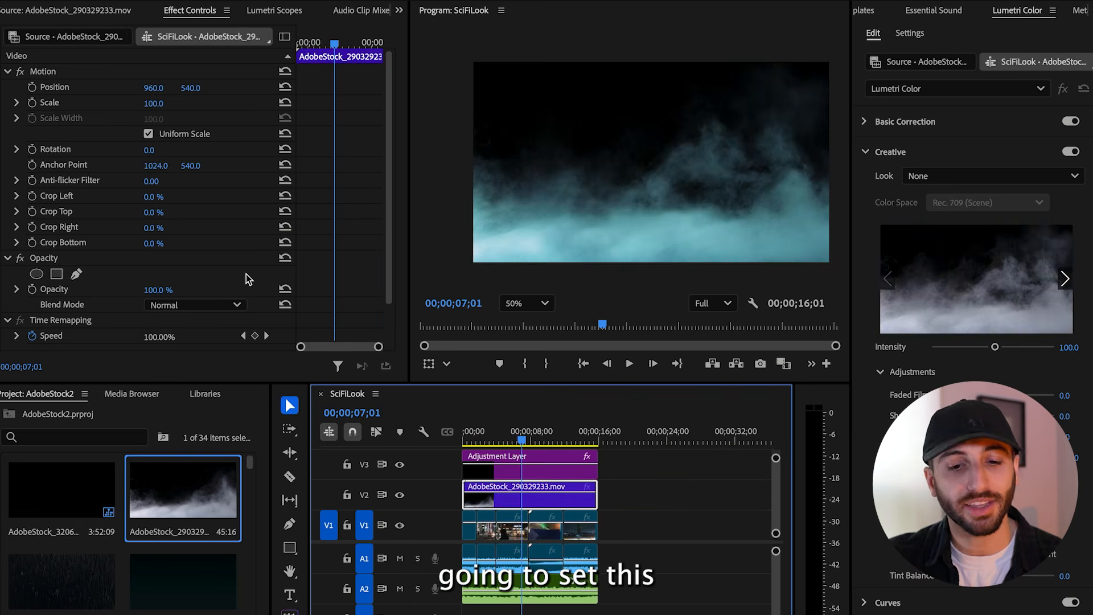
left_click(214, 304)
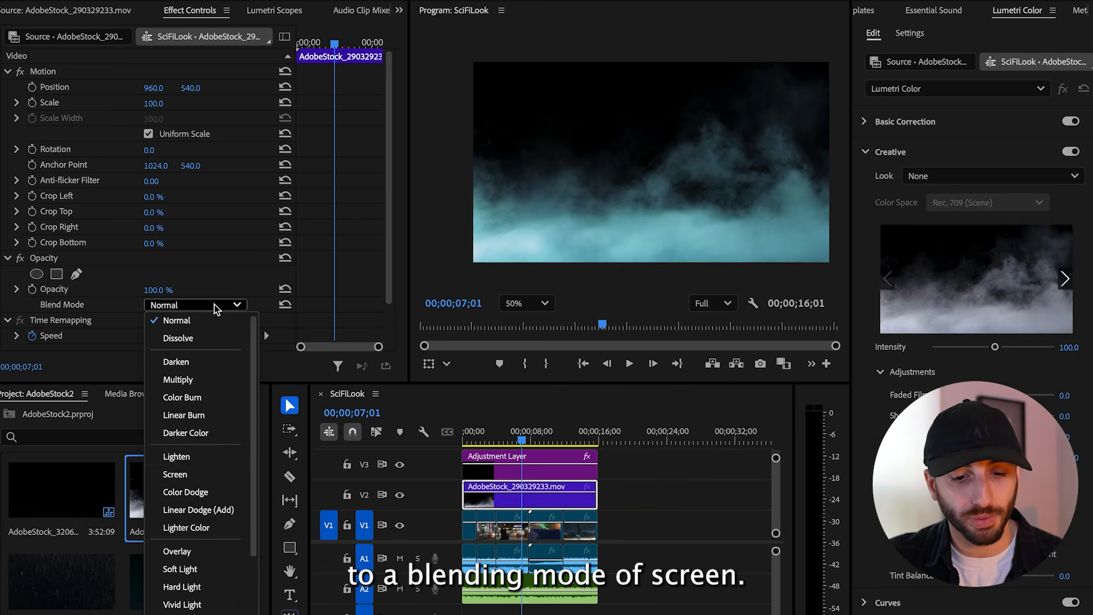
left_click(188, 474)
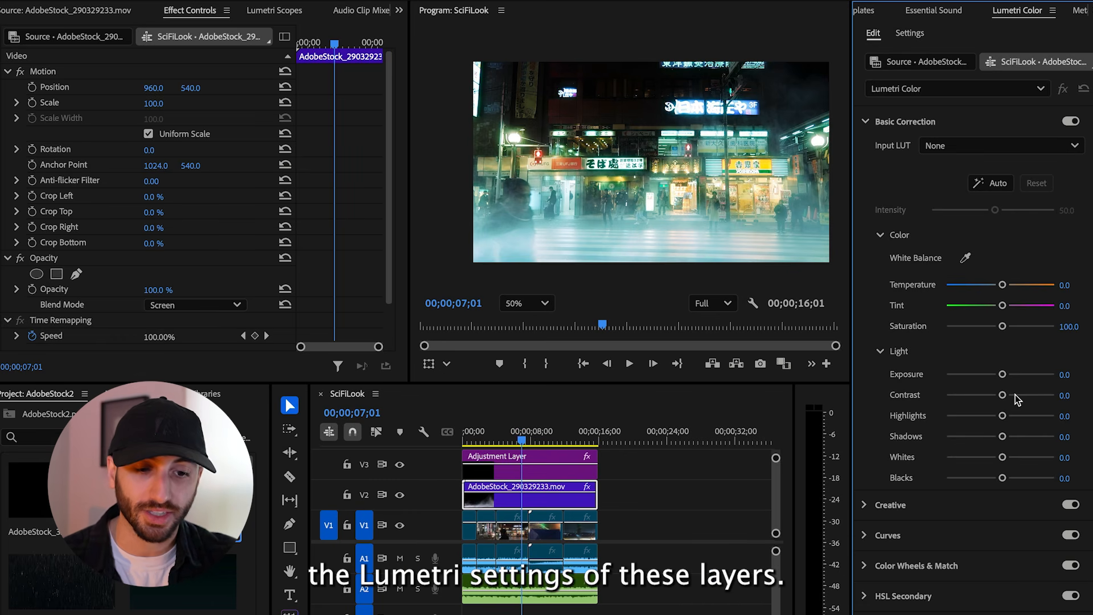
Set the fog clip's contrast to 67.3, exposure to -0.9 and opacity to 81%, steepen its RGB curve and play back the result
left_click_drag(1053, 393, 991, 376)
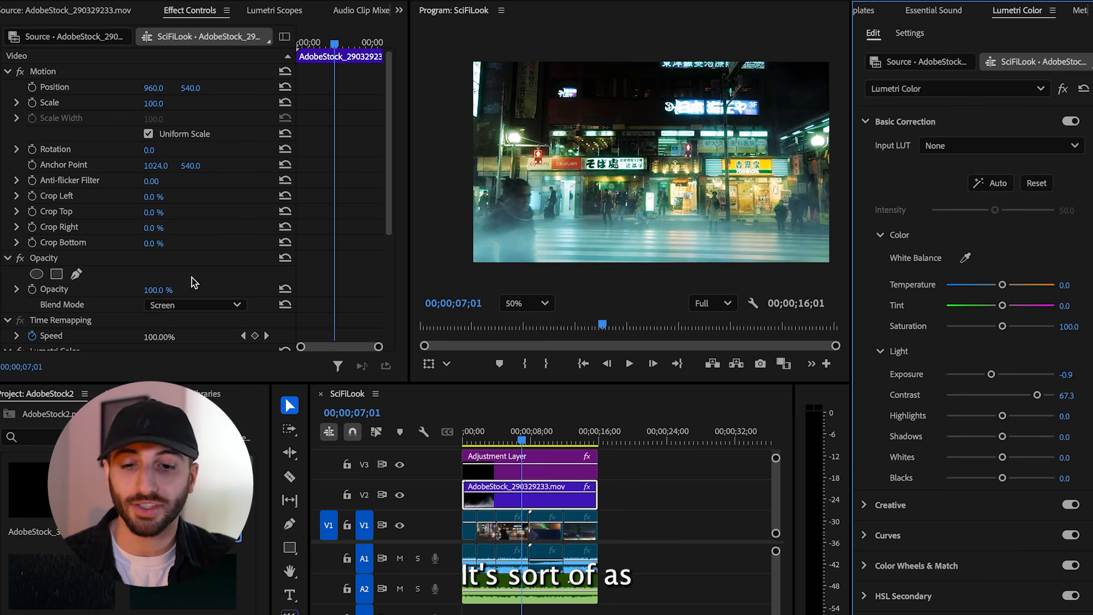
left_click_drag(158, 293, 145, 293)
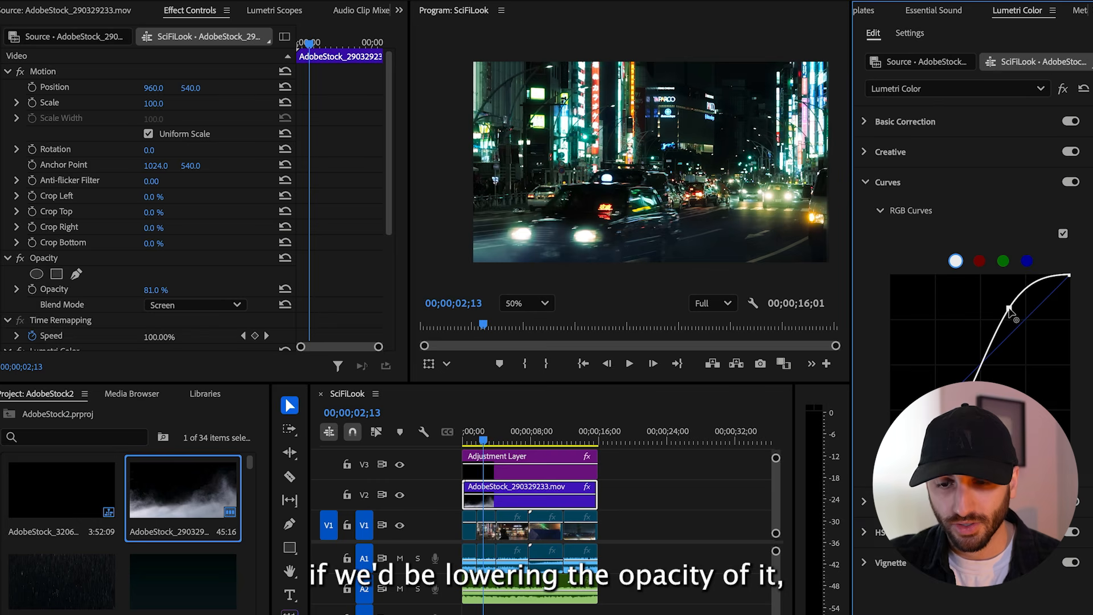
left_click_drag(1019, 319, 991, 298)
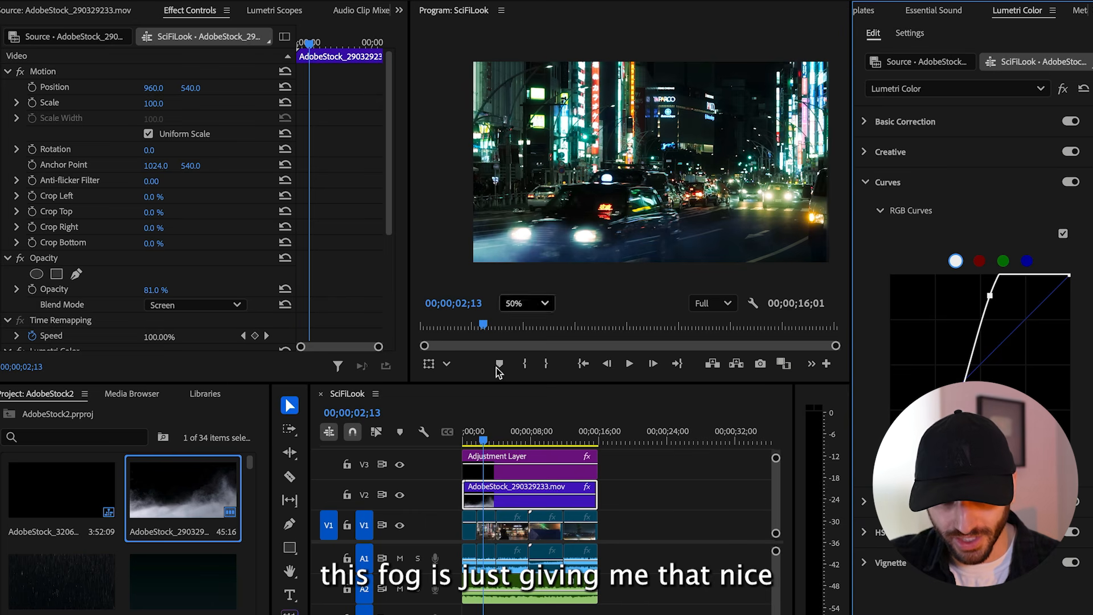
left_click(482, 442)
key("space")
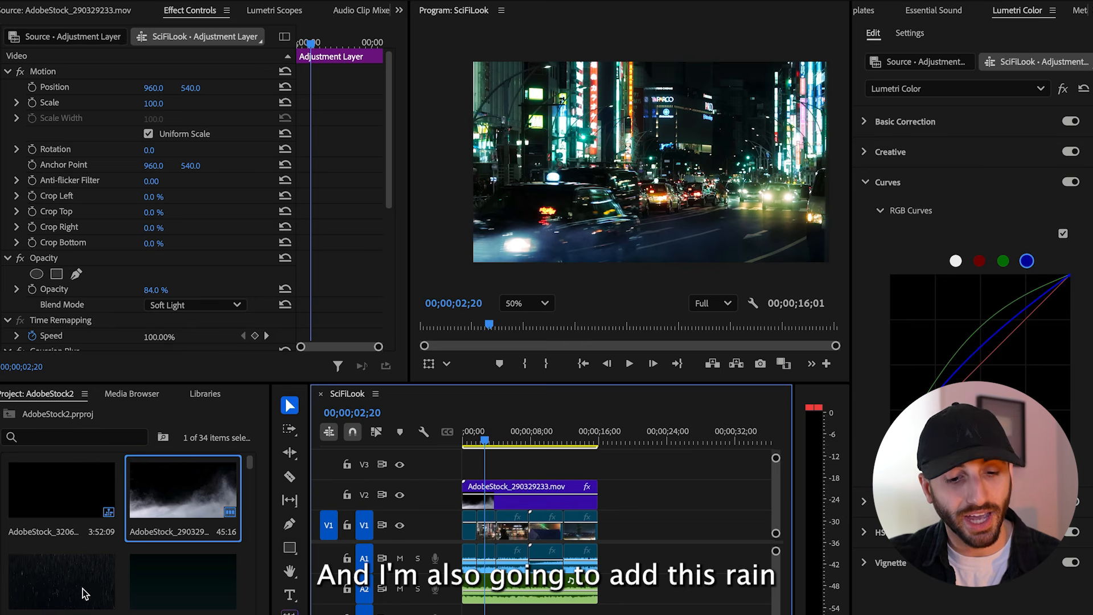
Preview the rain clip AdobeStock_240709612.mov and place it at the start of track V3 above the fog
double_click(83, 593)
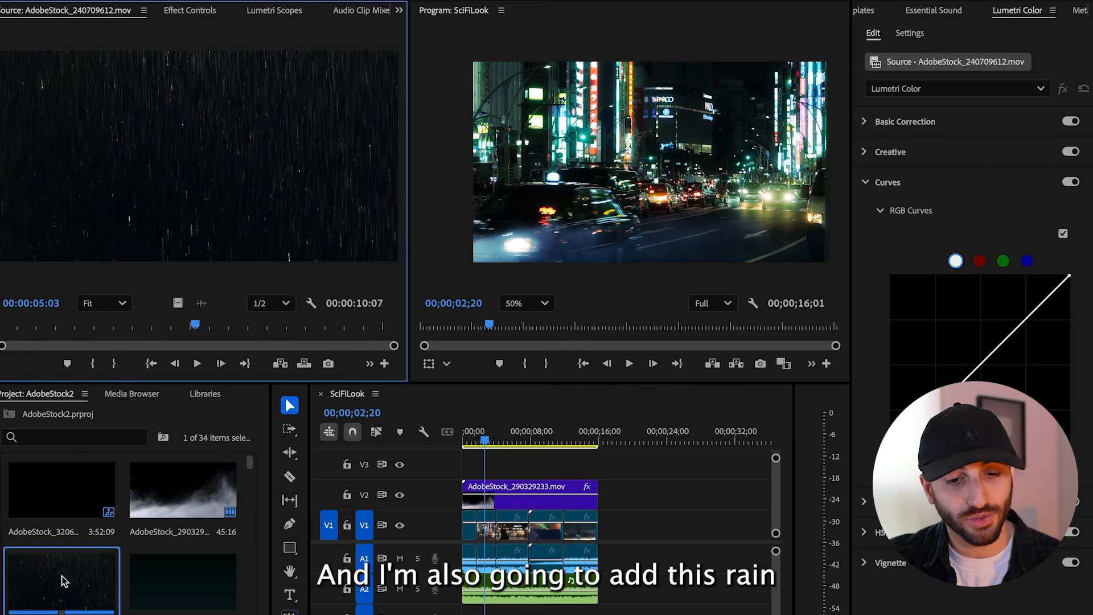
left_click_drag(100, 328, 58, 326)
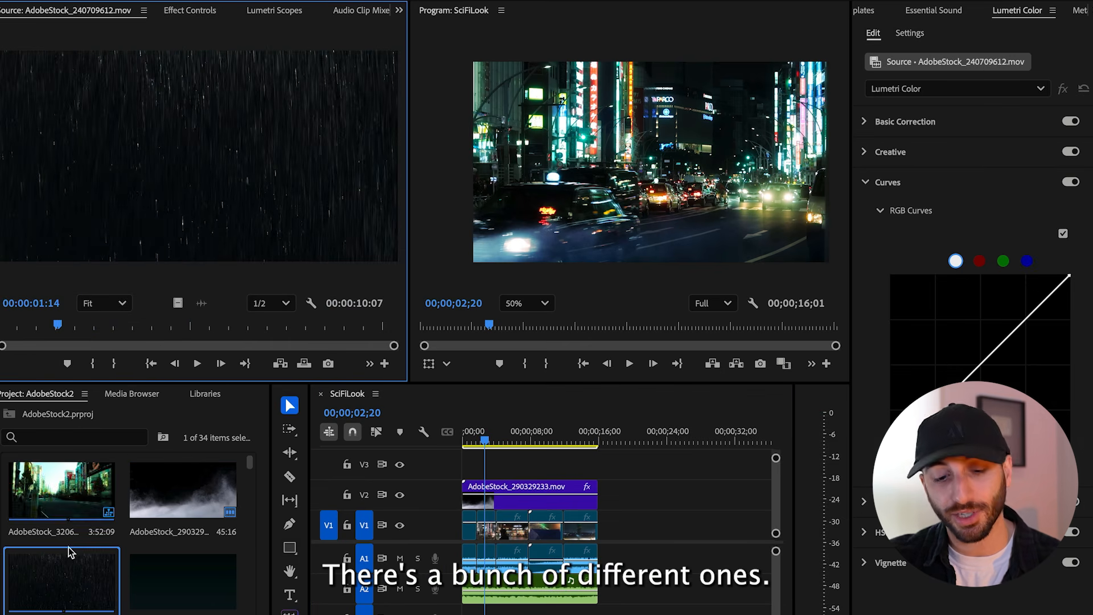
left_click_drag(68, 588, 461, 471)
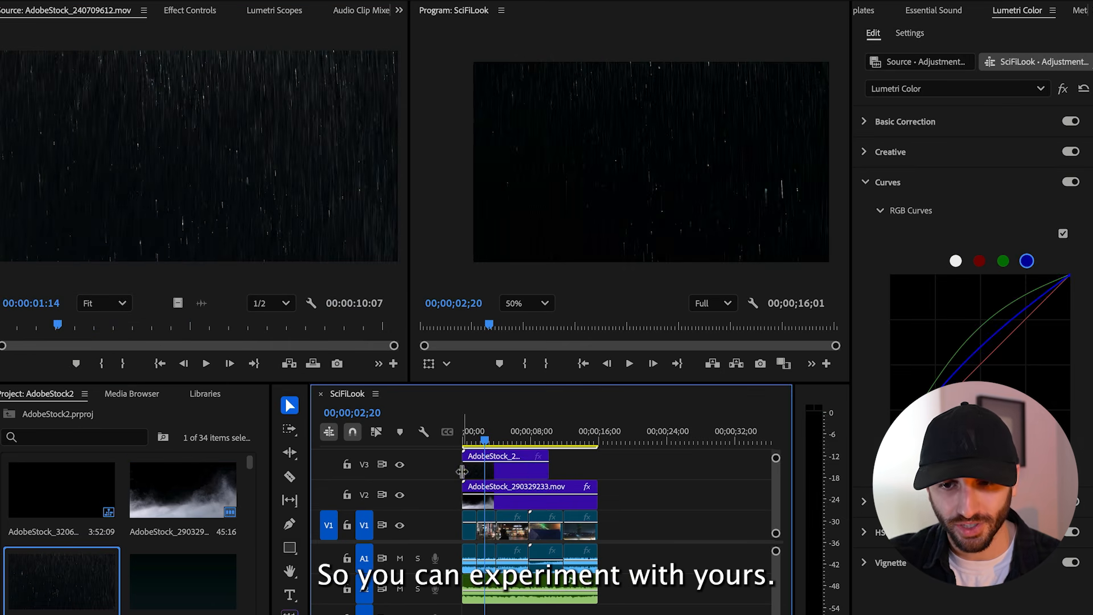
Set the rain clip's blend mode to Screen
left_click(527, 474)
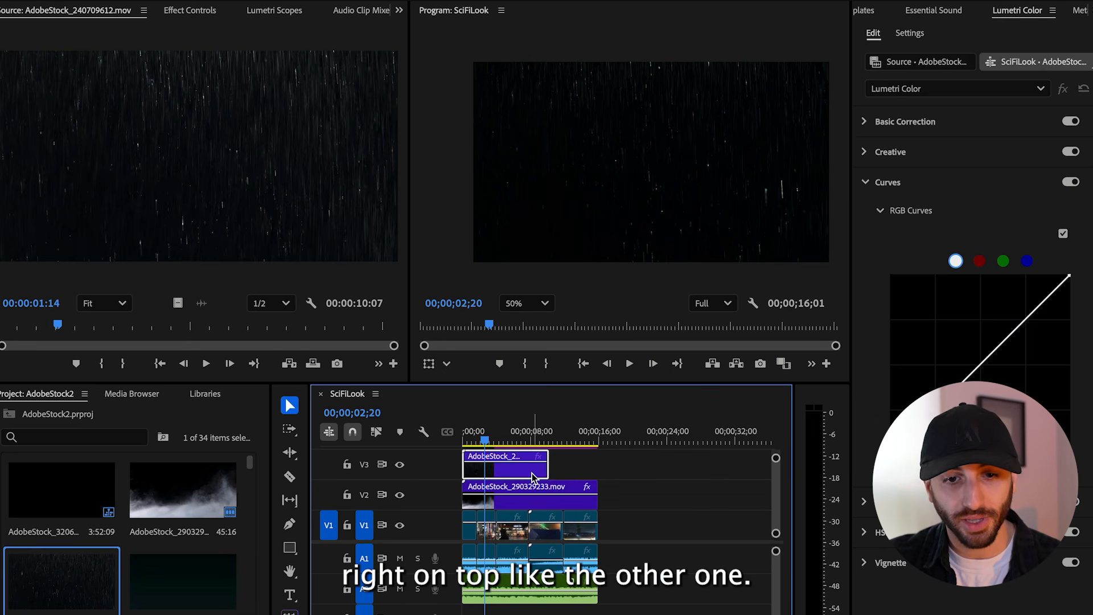
left_click(196, 11)
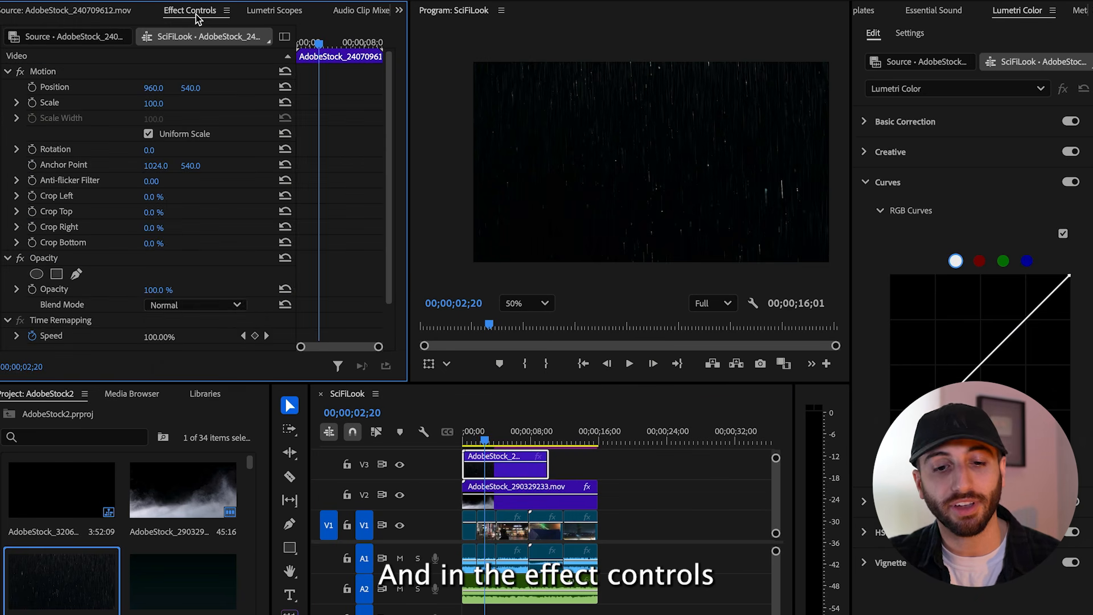
left_click(200, 305)
left_click(177, 475)
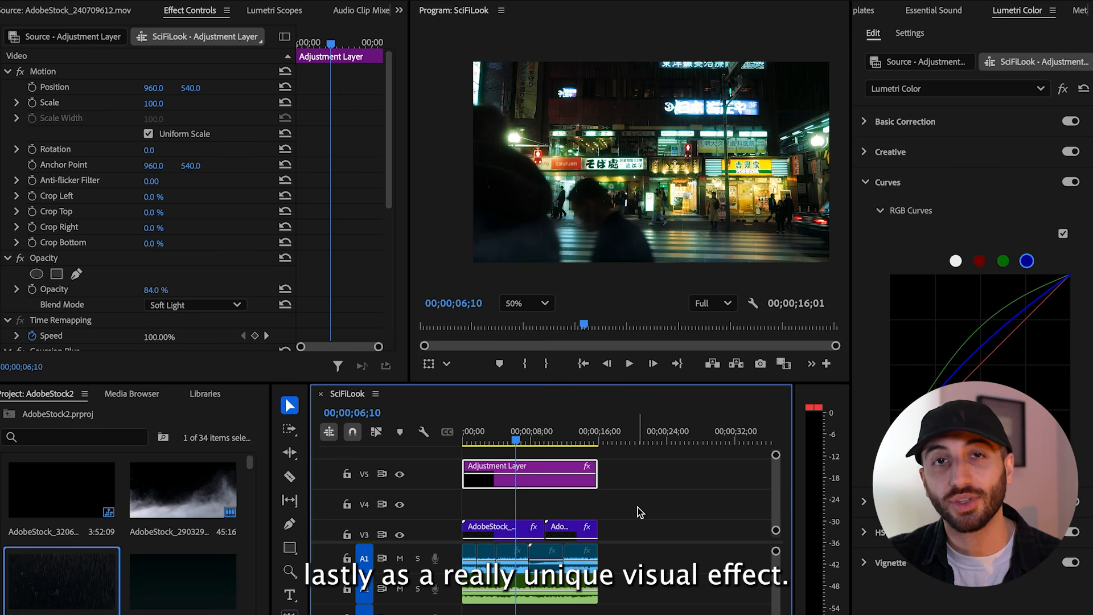
Place the digital code clip AdobeStock_243907208.mov at the start of track V4 and remove the part beyond the end of the adjustment layer
left_click_drag(182, 581, 461, 519)
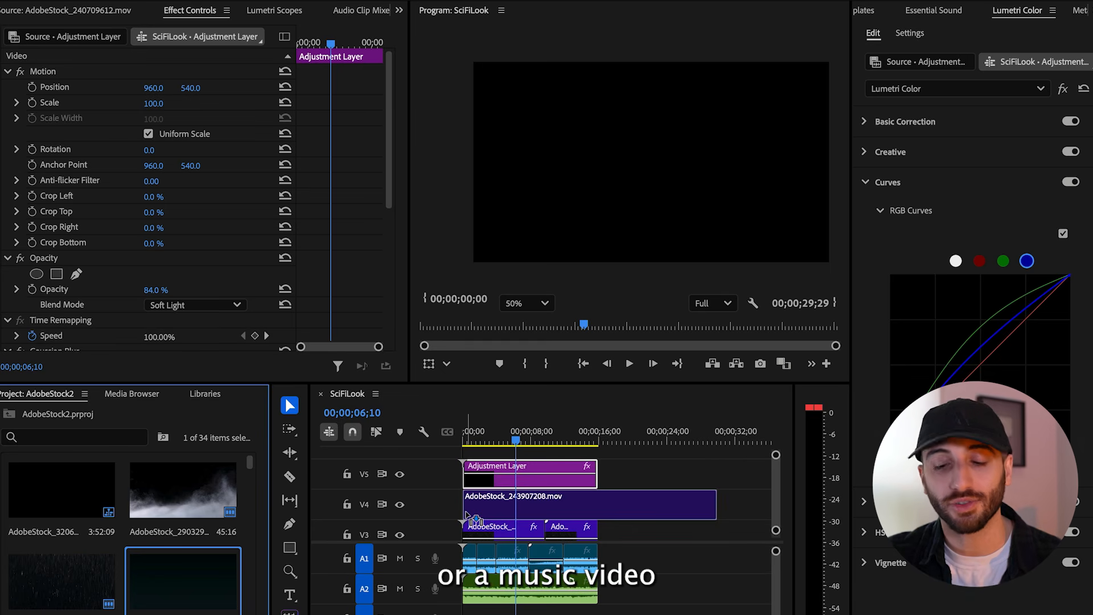
left_click_drag(466, 516, 466, 516)
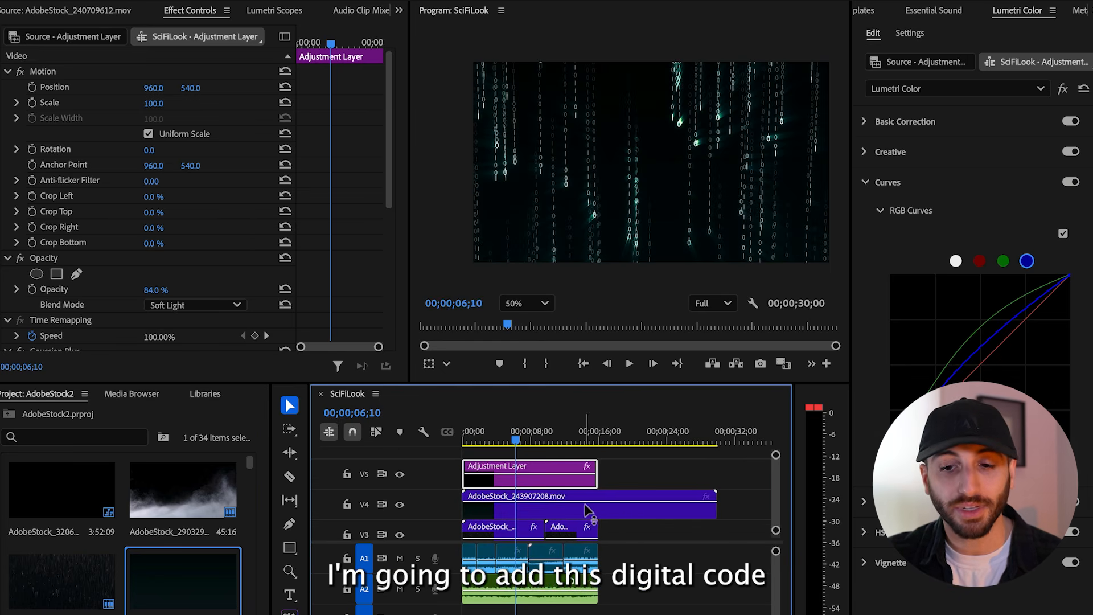
key("c")
left_click(599, 515)
key("v")
left_click(629, 509)
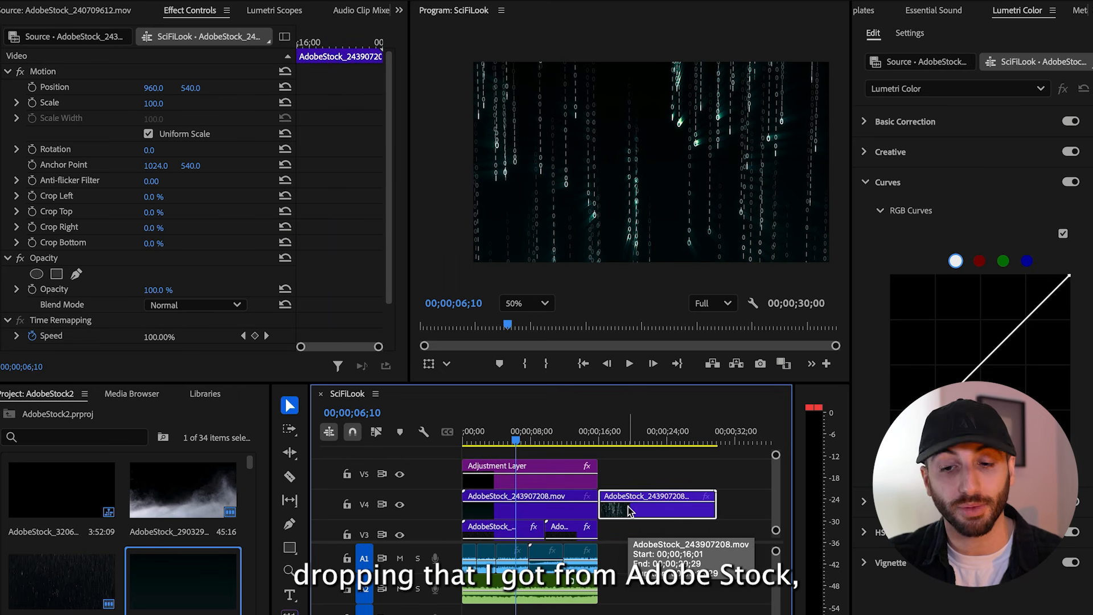
key("Delete")
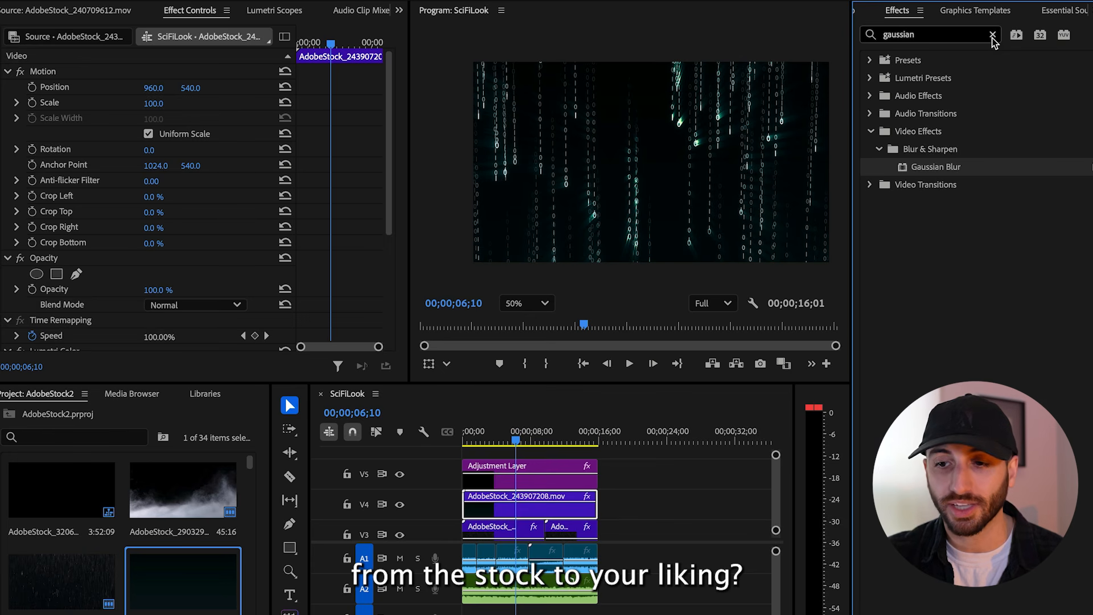
Clear the effects search and apply the Tint color correction effect to the digital code clip
left_click(992, 35)
left_click(939, 38)
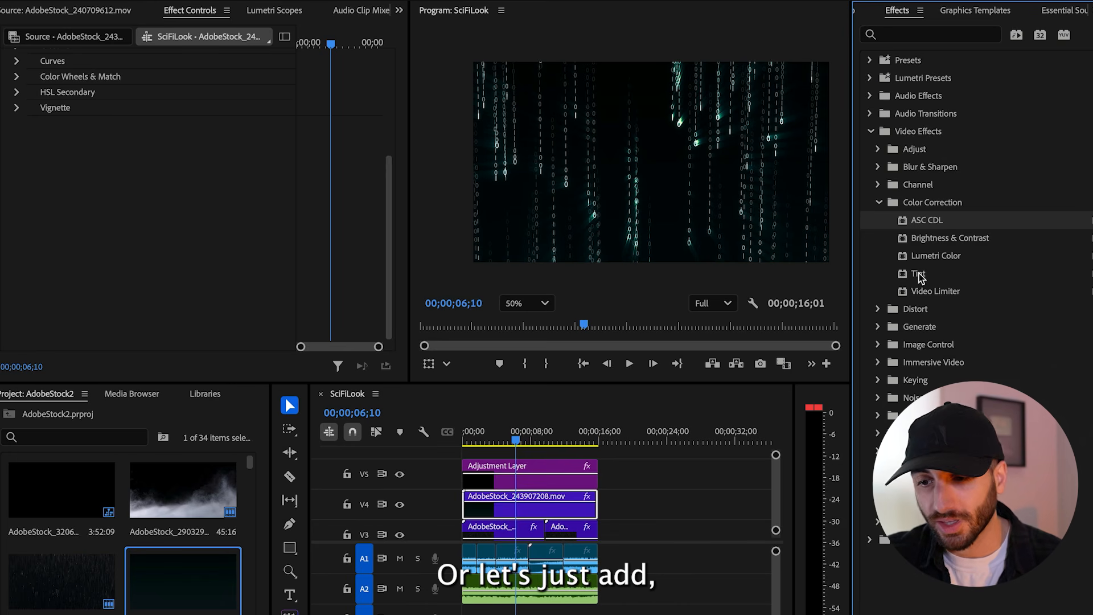
left_click_drag(919, 276, 548, 508)
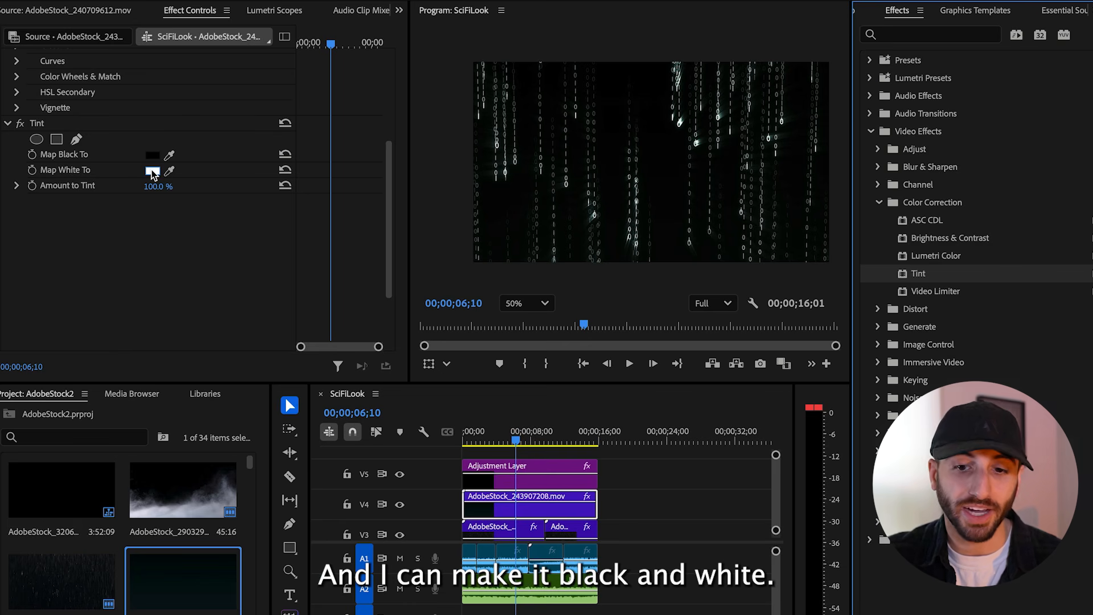
Map the tint's white to green 00FF6D and set the amount to tint to 43%
left_click(151, 169)
left_click(573, 309)
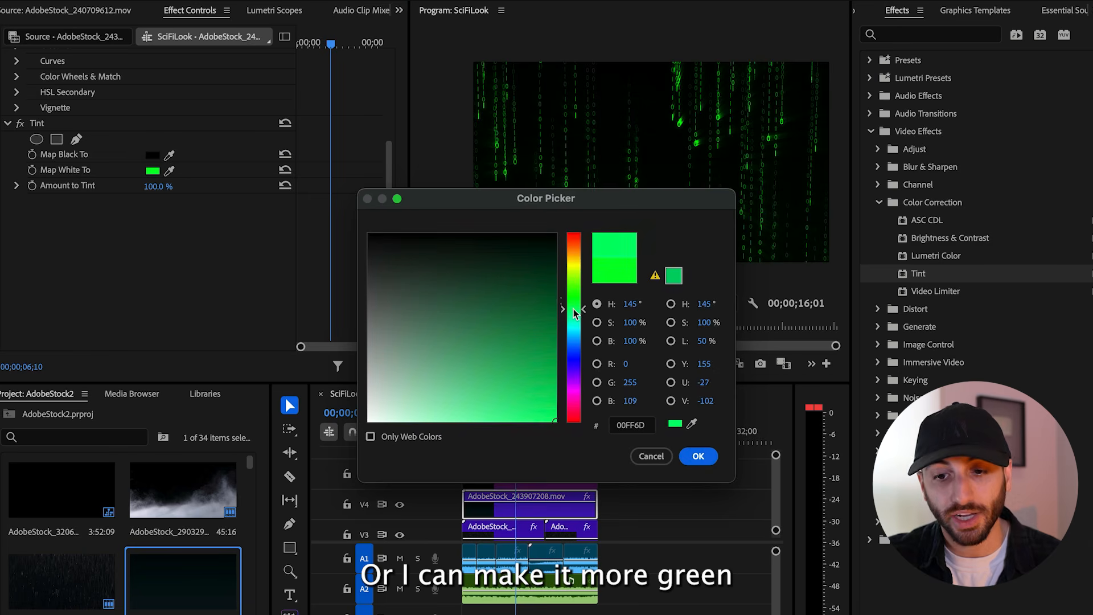
left_click(691, 456)
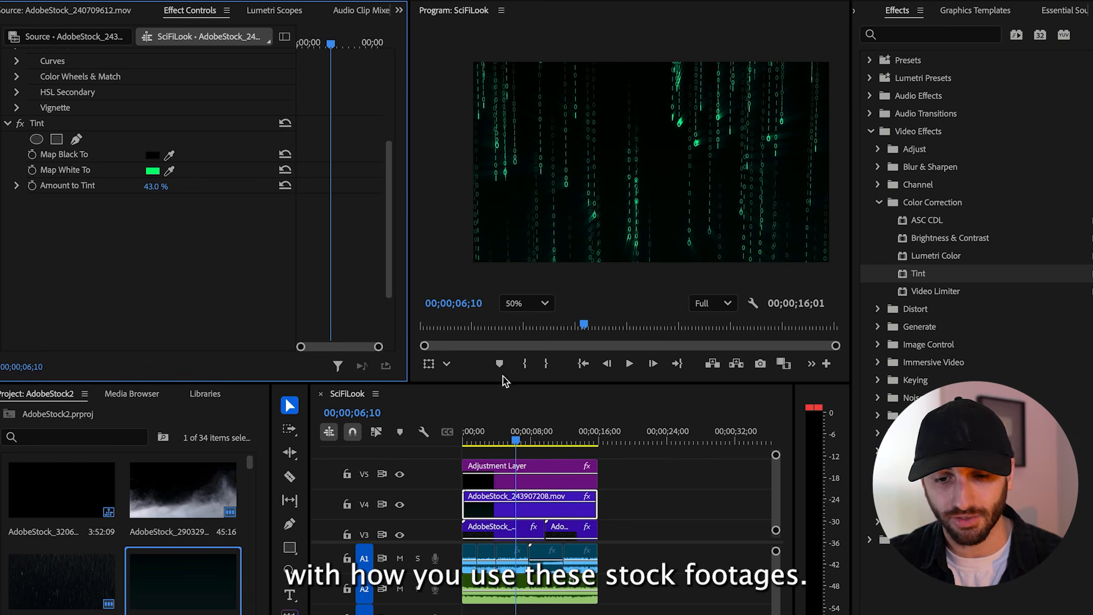
Set the digital code clip's blend mode to Screen and its opacity to 93%, and play the result briefly
scroll(202, 267, "up", 10)
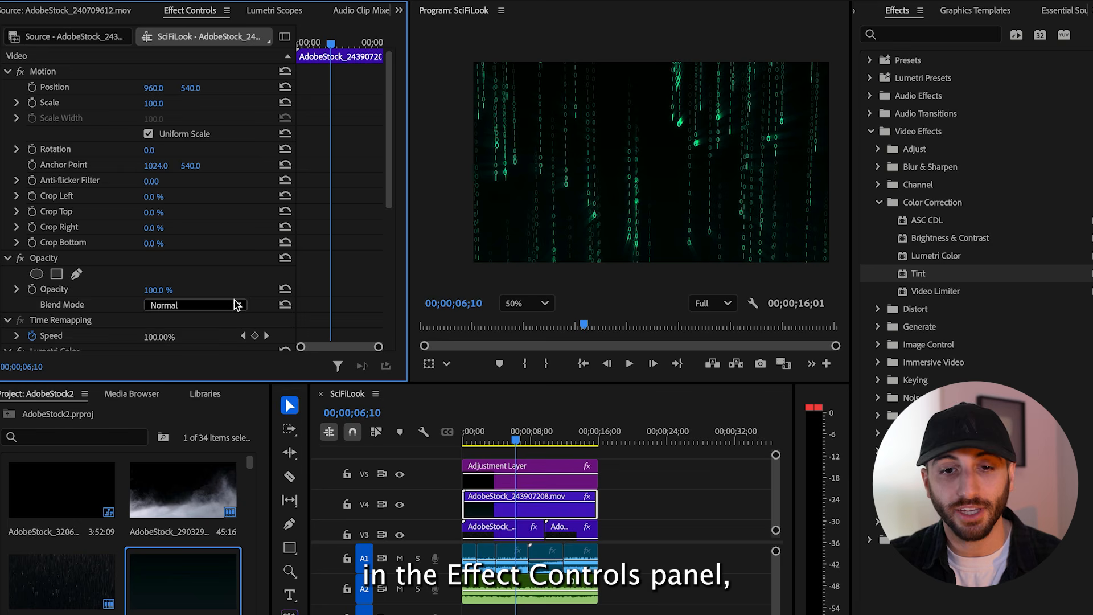
left_click(228, 305)
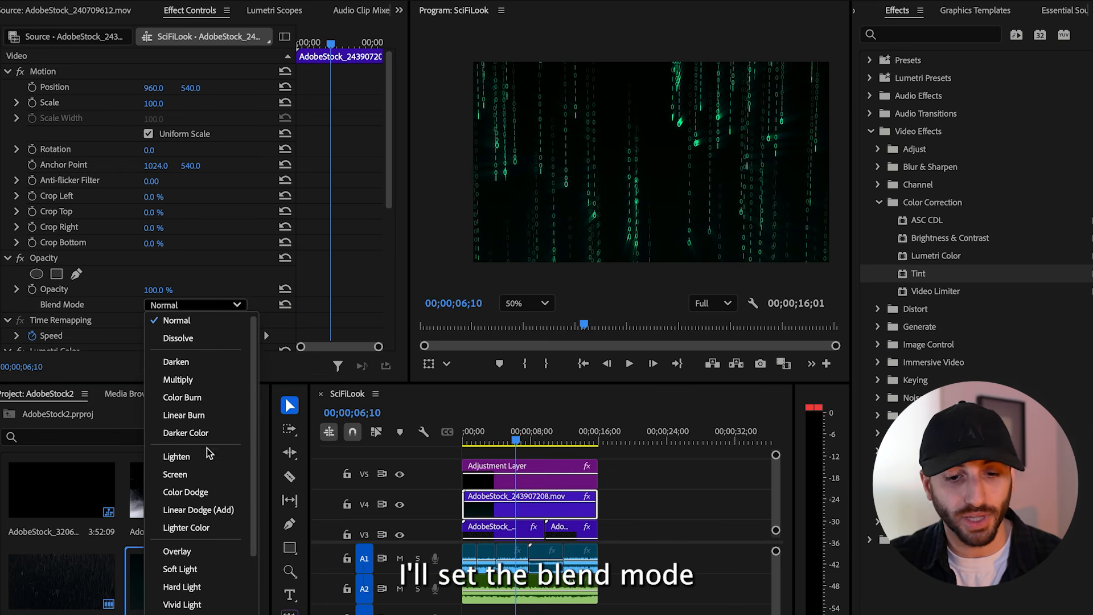
left_click(203, 474)
mouse_move(164, 290)
left_mouse_down()
mouse_move(151, 290)
mouse_move(164, 291)
left_mouse_up()
key("space")
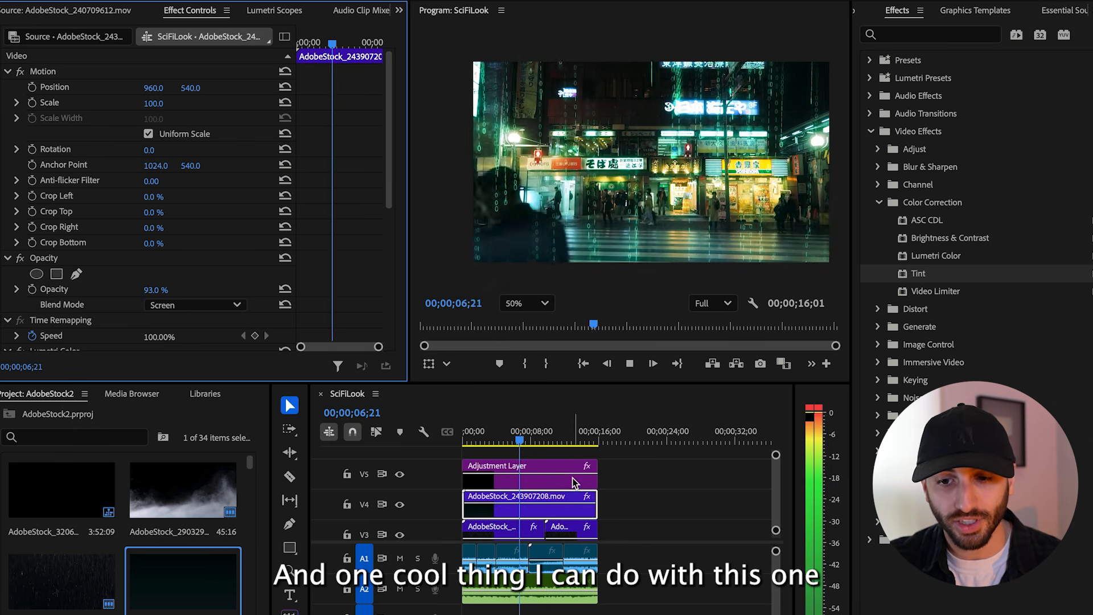
key("space")
Add a four-point polygon opacity mask to the digital code clip and invert it
left_click_drag(519, 436, 512, 435)
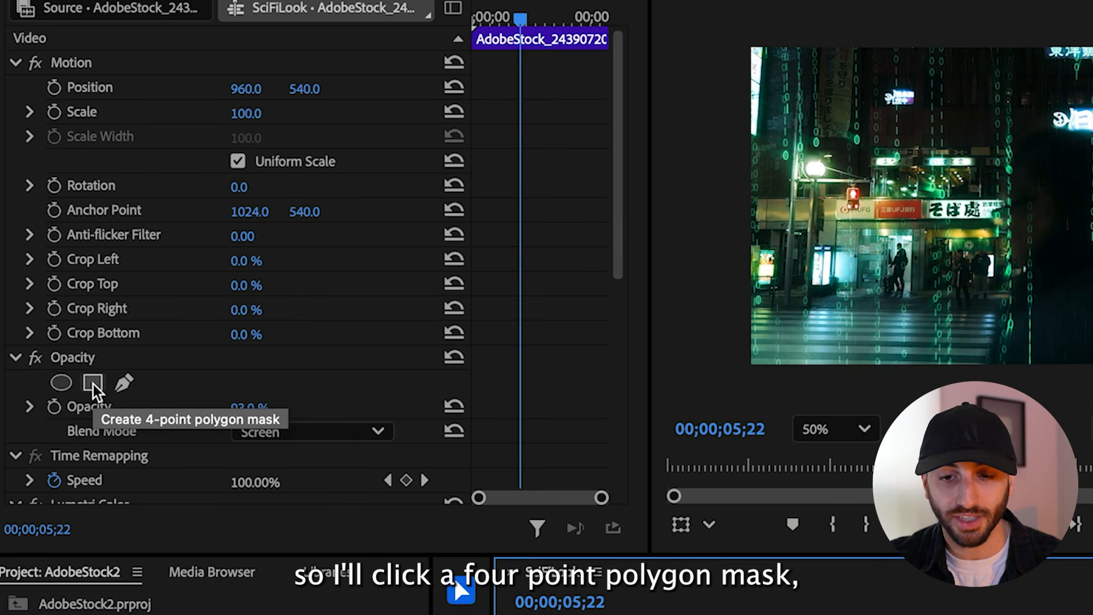
left_click(93, 383)
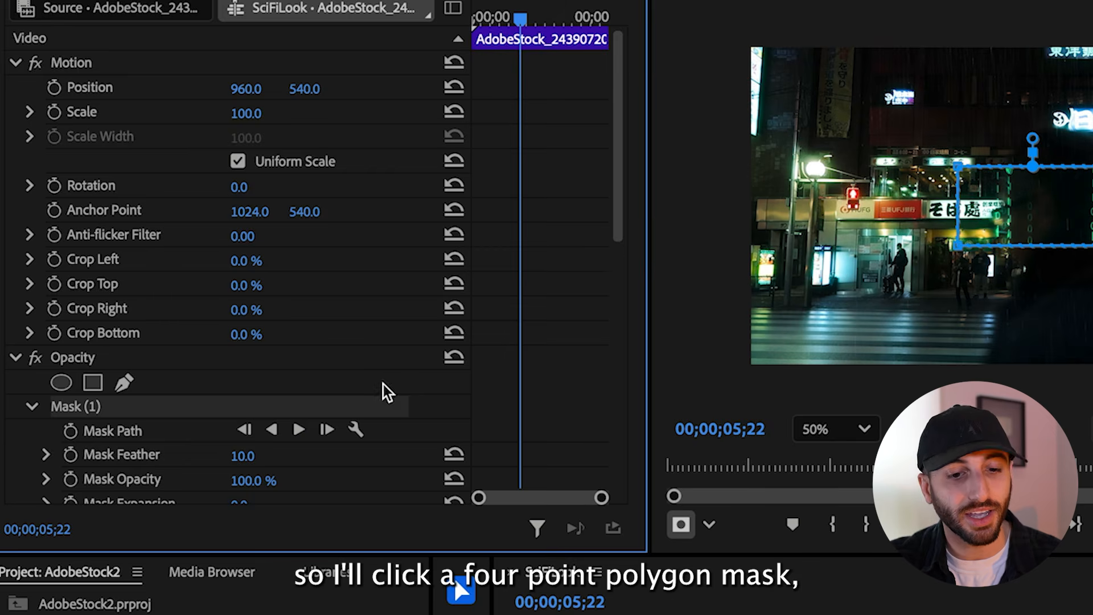
scroll(387, 393, "down", 4)
left_click(238, 318)
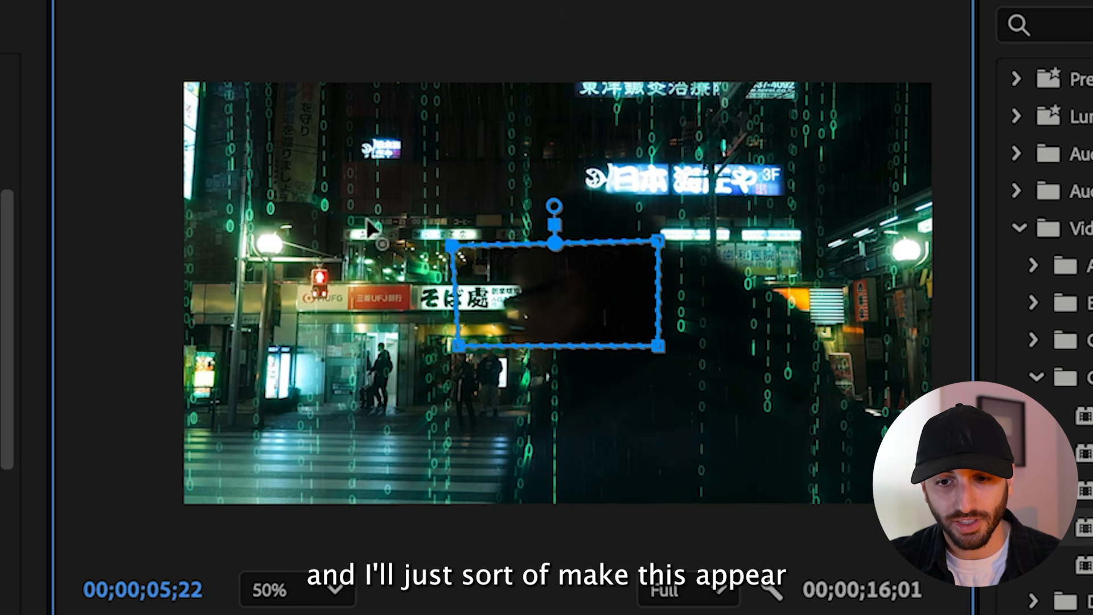
Stretch the mask's four corners outward into a large rectangle so the code only covers the edges of the frame
left_click_drag(958, 166, 799, 76)
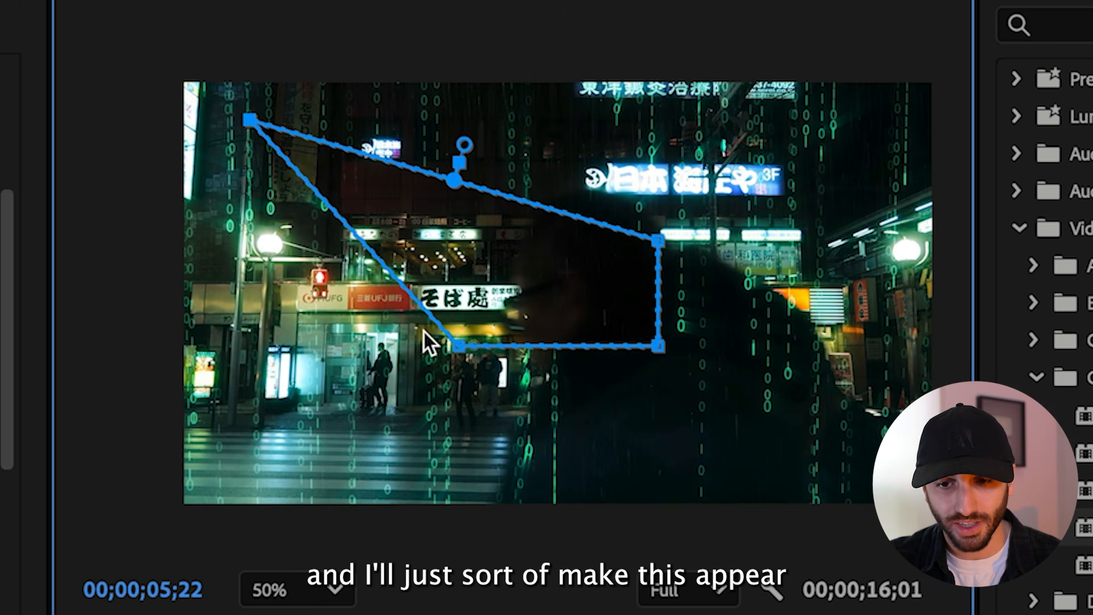
left_click_drag(456, 357, 337, 405)
key("ctrl+z")
left_click_drag(457, 344, 257, 450)
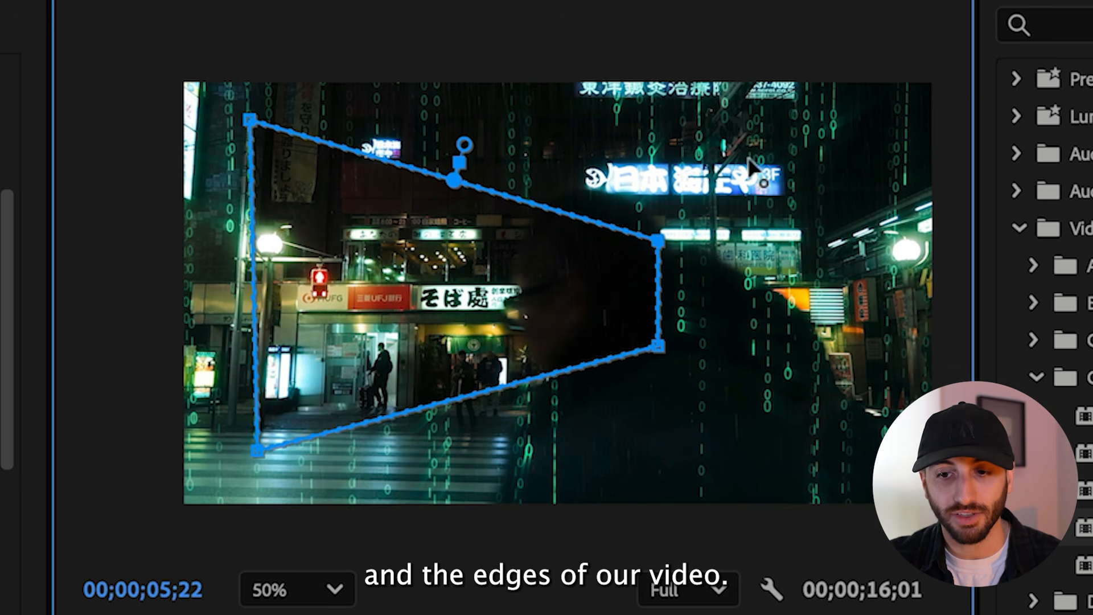
left_click_drag(658, 241, 867, 117)
left_click_drag(659, 345, 868, 452)
Set the mask's feather to 301 and its expansion to 35, and play the result
left_click_drag(561, 82, 562, 14)
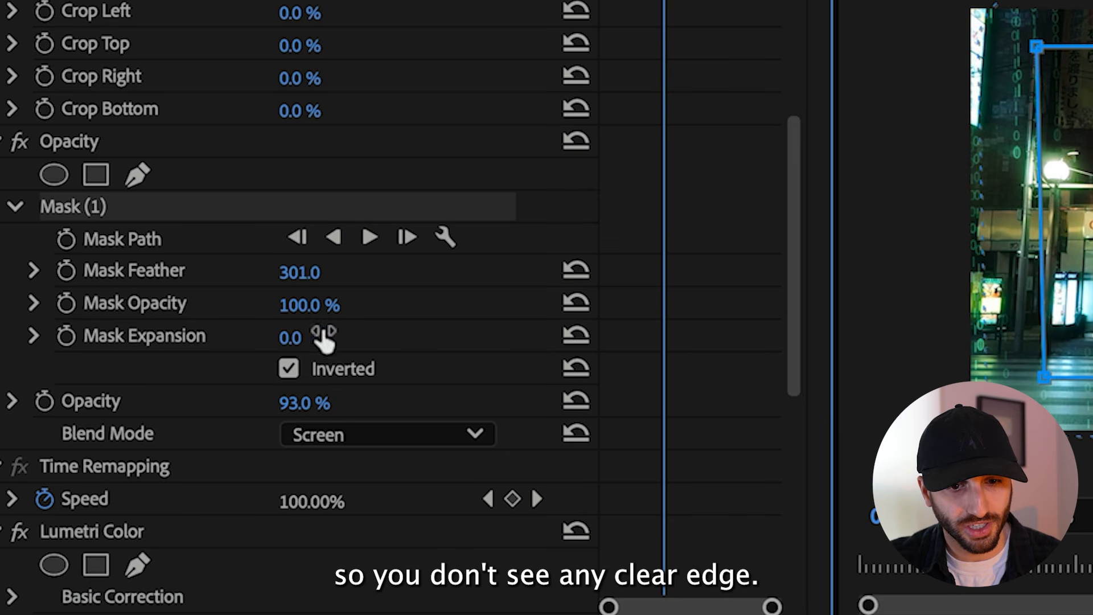
mouse_move(324, 339)
left_mouse_down()
mouse_move(364, 338)
mouse_move(343, 339)
left_mouse_up()
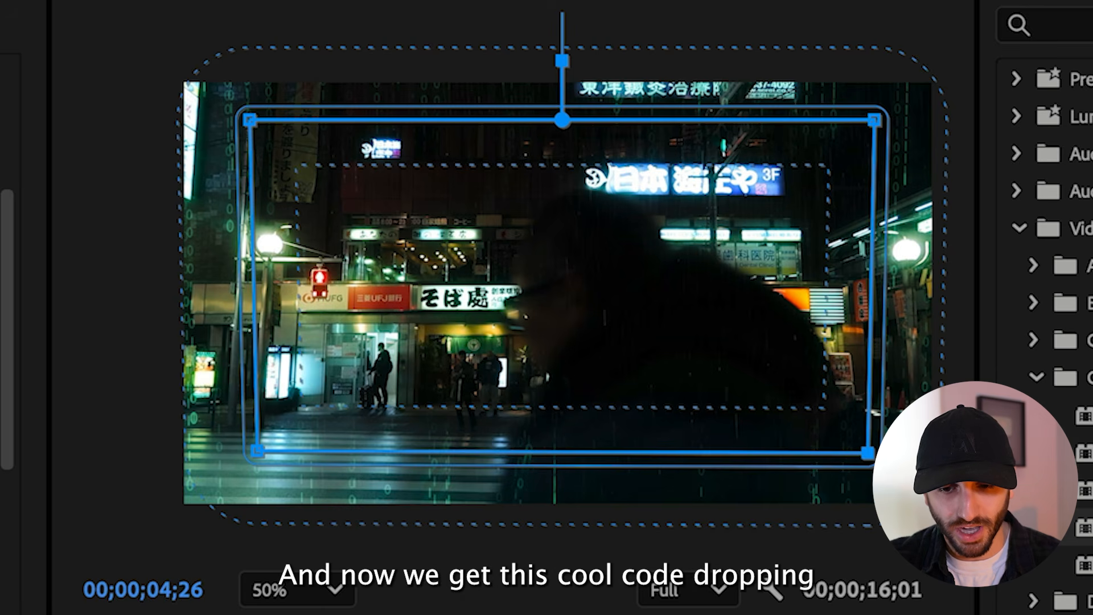
key("space")
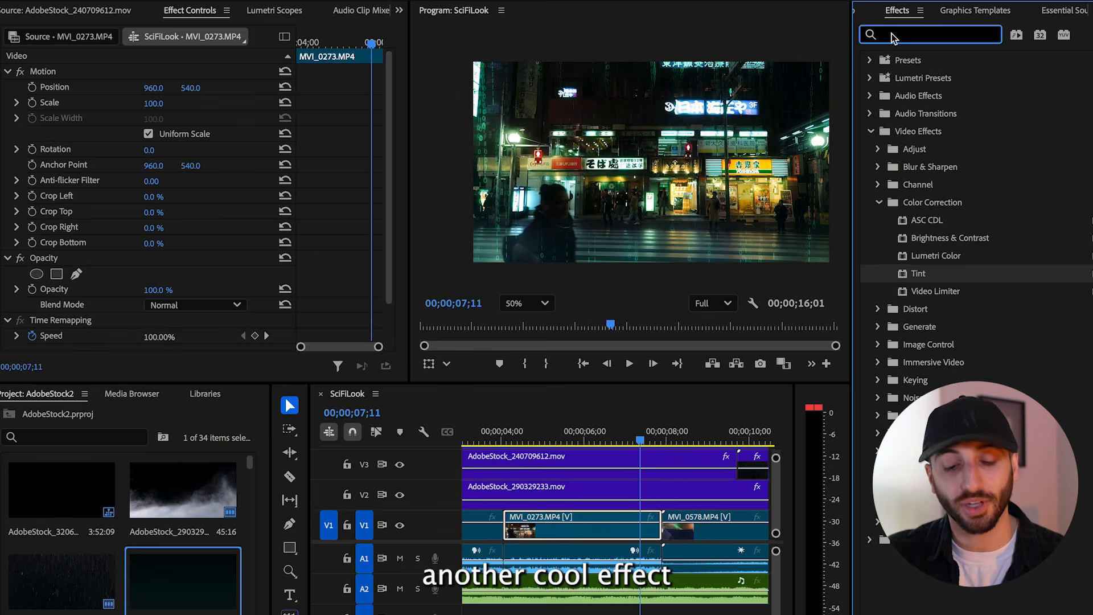
Apply Basic 3D to clip MVI_0273.MP4 with swivel 6°, tilt 10°, distance to image 21 and the specular highlight shown
type("3d")
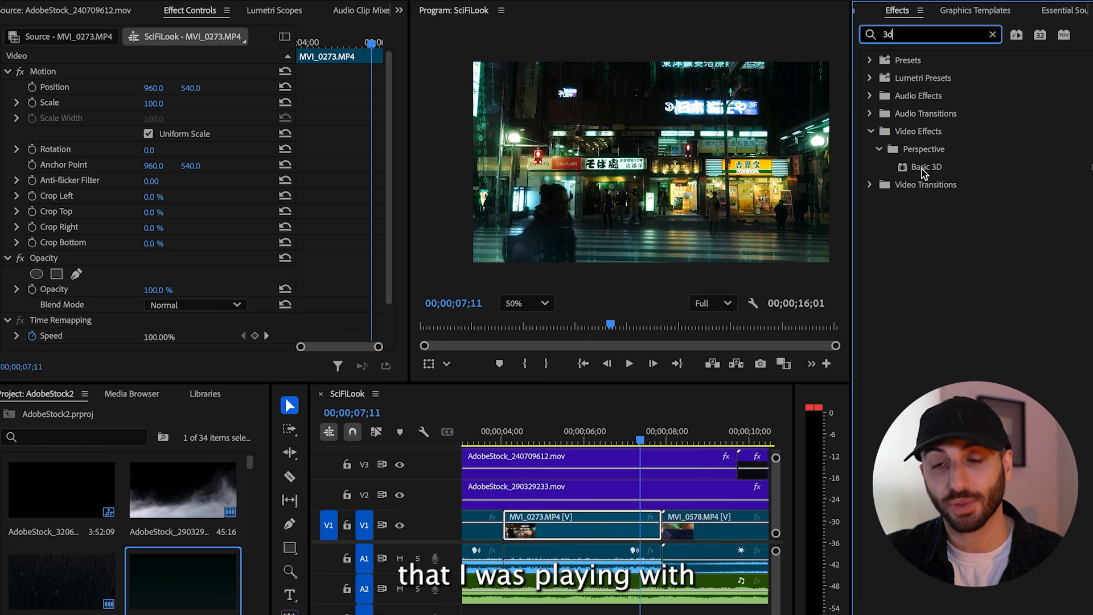
left_click_drag(923, 173, 572, 534)
scroll(226, 330, "down", 5)
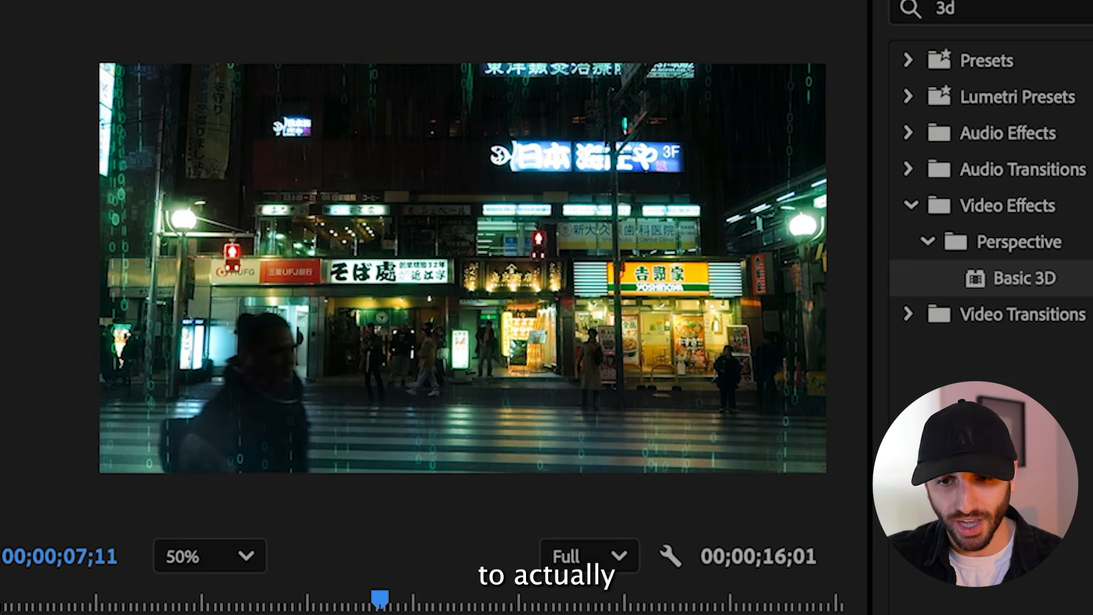
left_click_drag(149, 264, 162, 264)
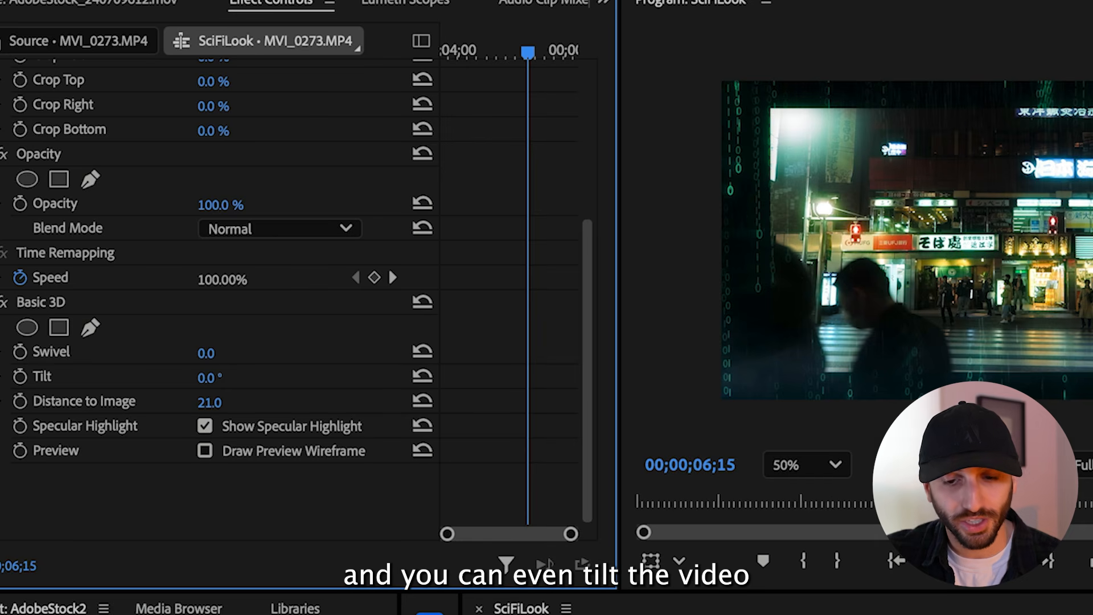
left_click_drag(210, 378, 228, 353)
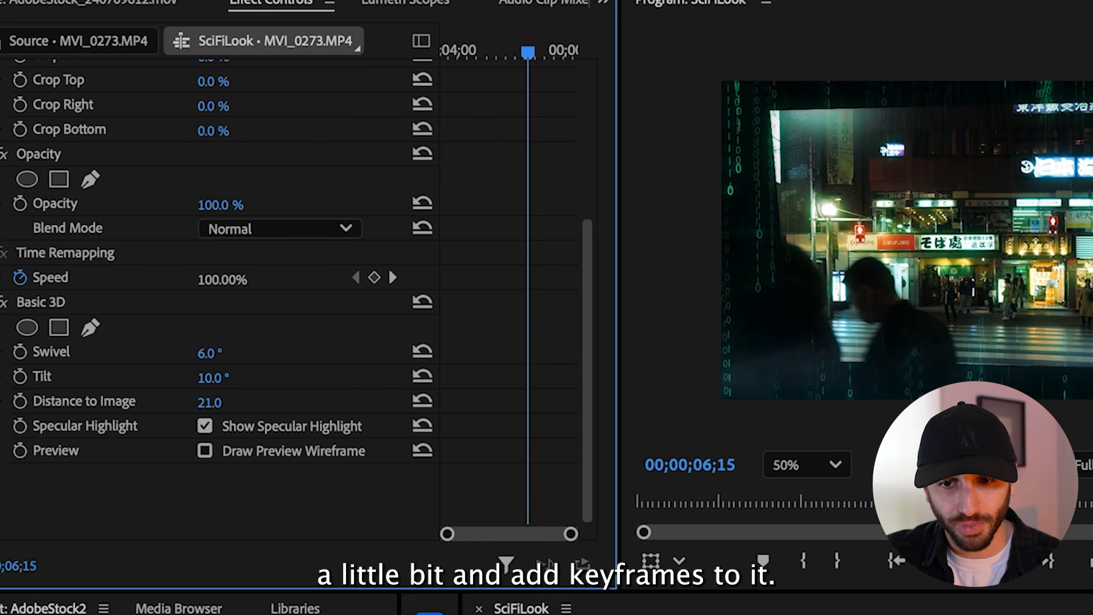
Animate the clip's swivel with a 6° keyframe at the clip's start and a lower value at 00;00;06;15
left_click(20, 353)
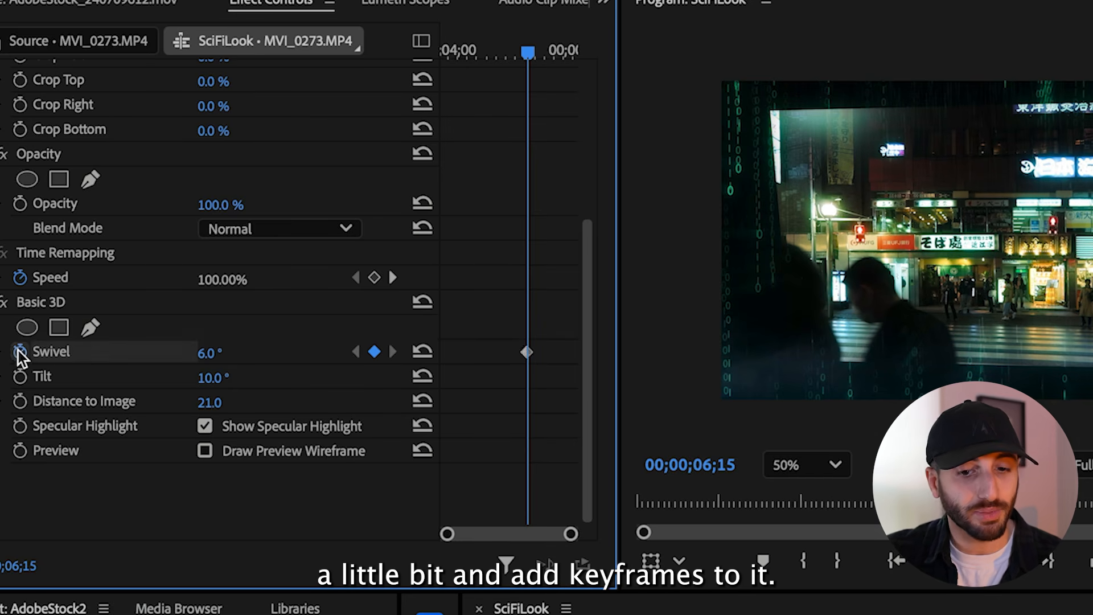
left_click_drag(524, 353, 404, 356)
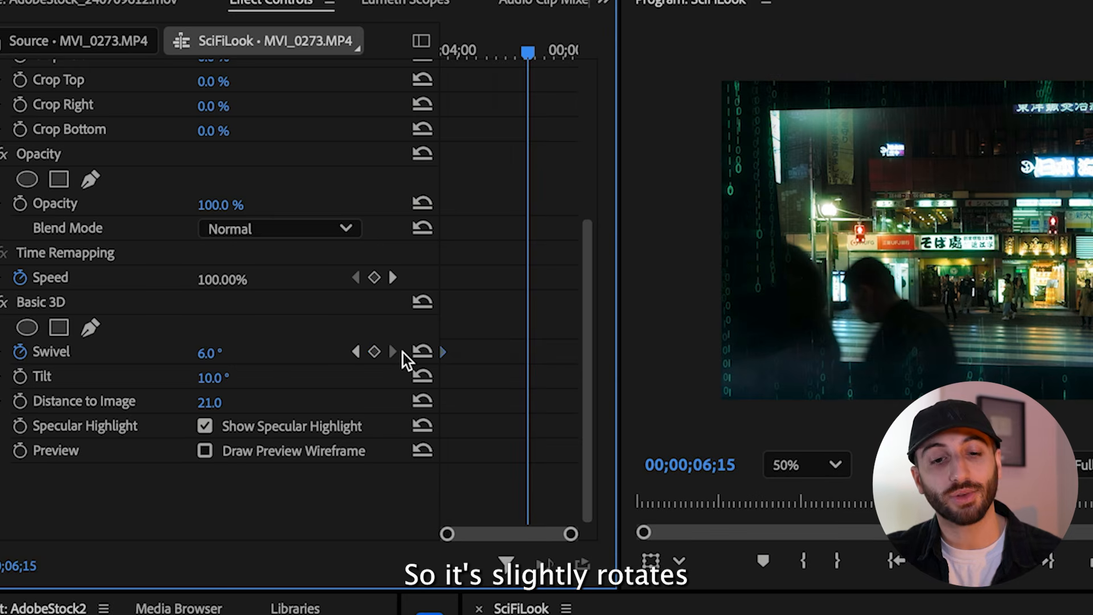
left_click_drag(205, 354, 186, 354)
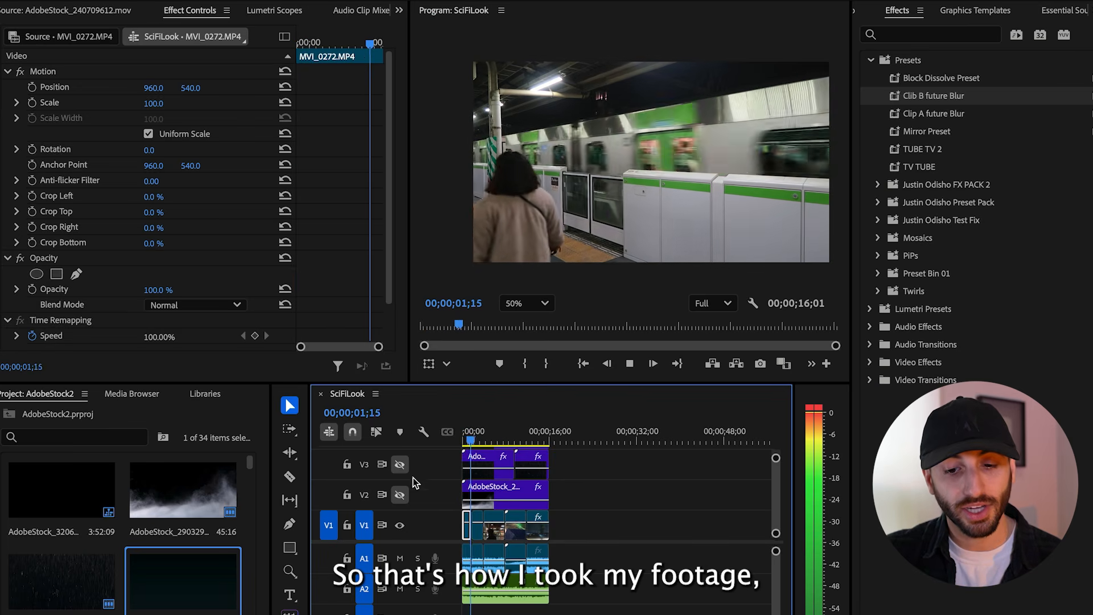
Turn the output of video tracks V3 and V5 back on while the sequence plays
left_click(399, 464)
scroll(412, 493, "up", 2)
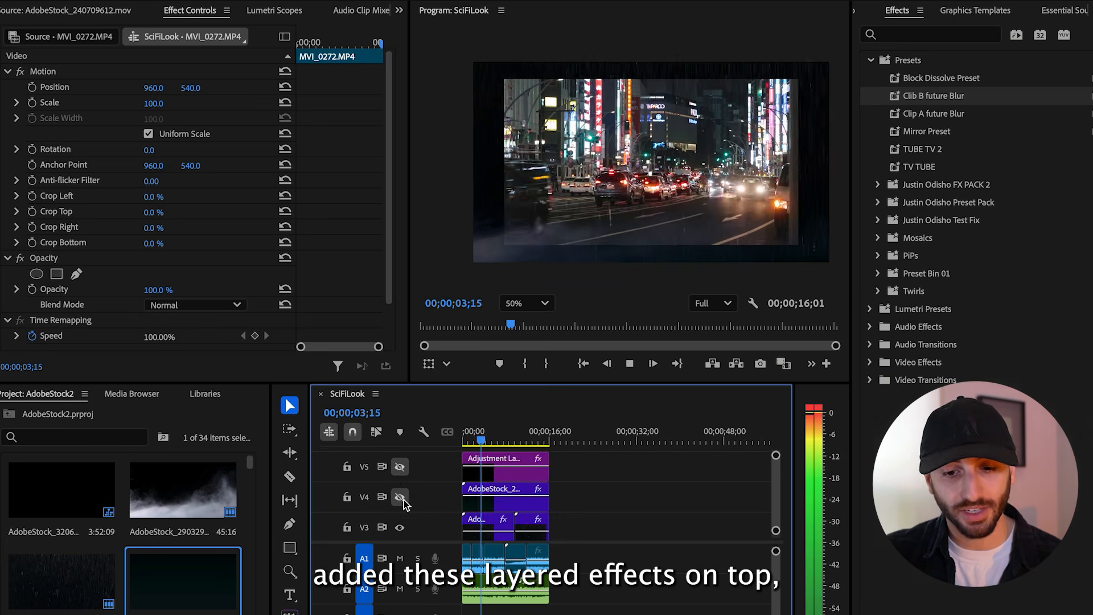
left_click(399, 467)
scroll(414, 492, "up", 1)
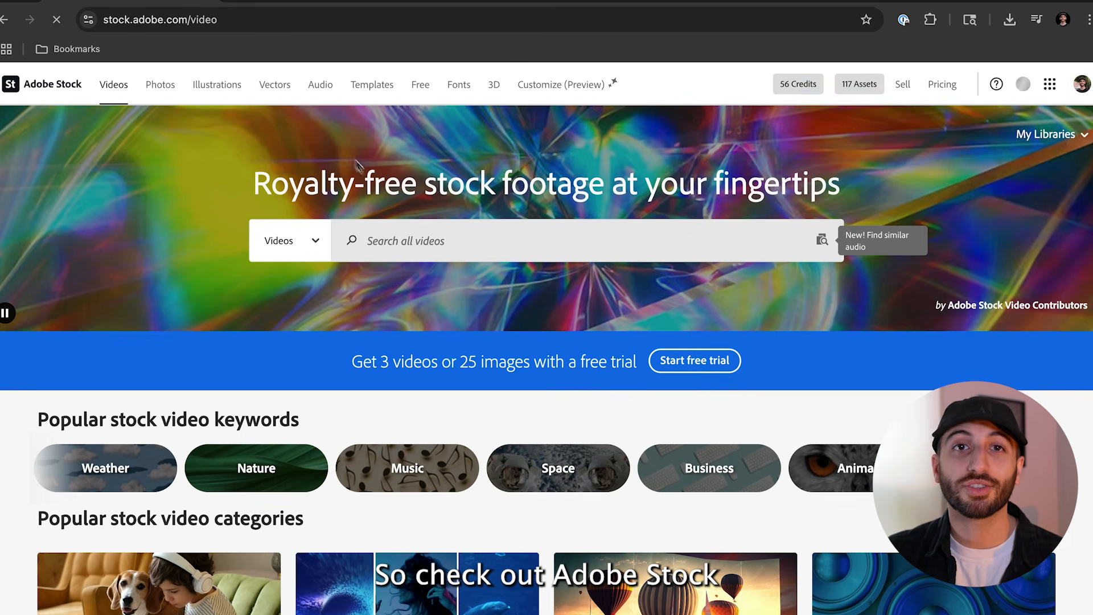
Switch to the Adobe Stock video page, clear the recent searches and enter Fog as the search term
left_click(447, 233)
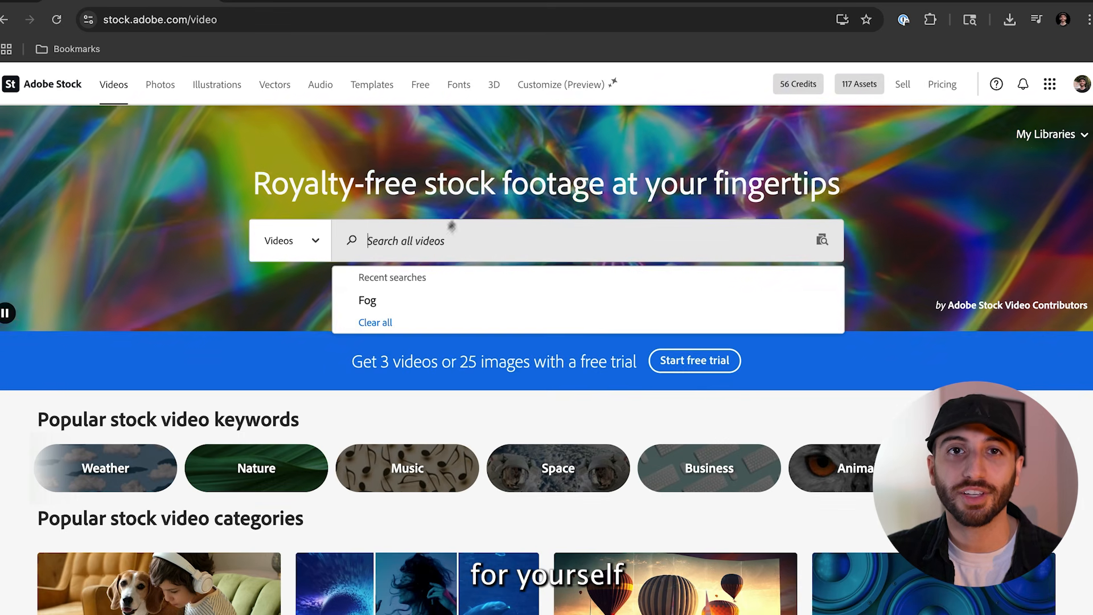
left_click(375, 323)
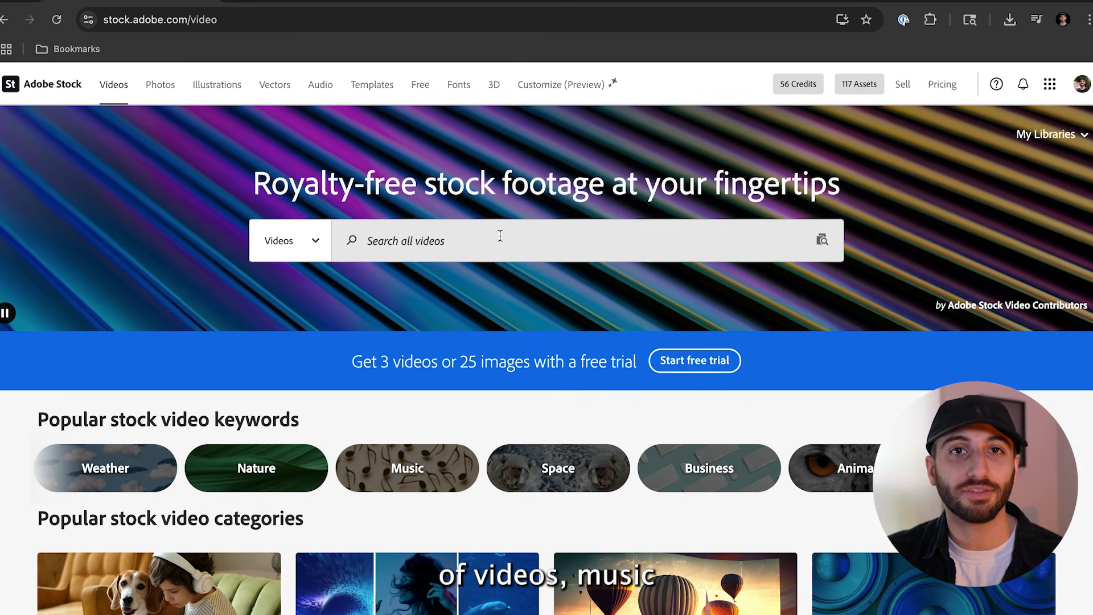
left_click(501, 236)
type("Fog")
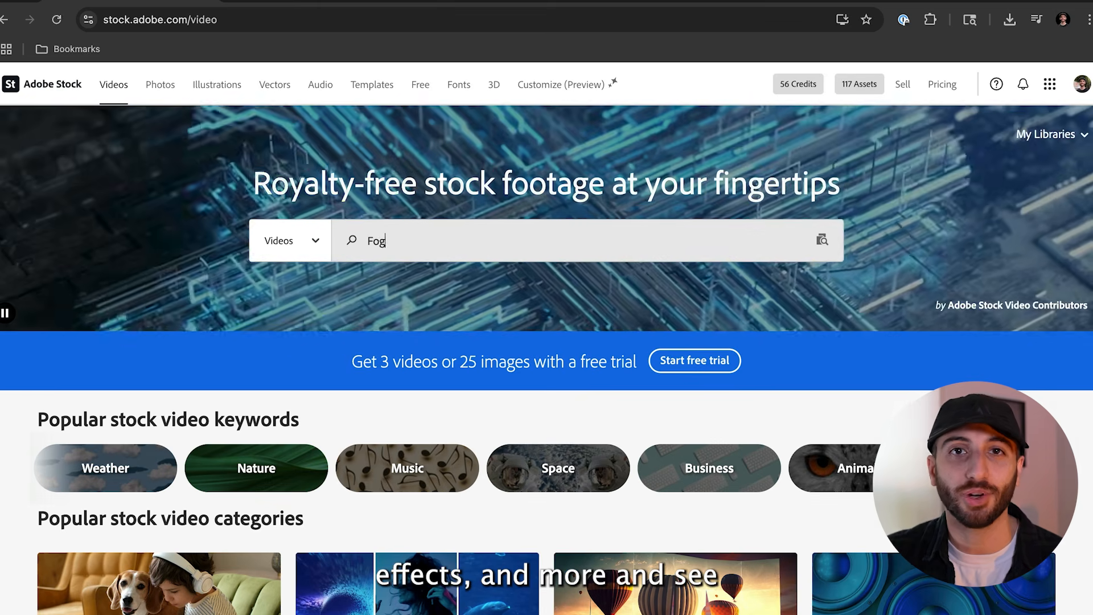